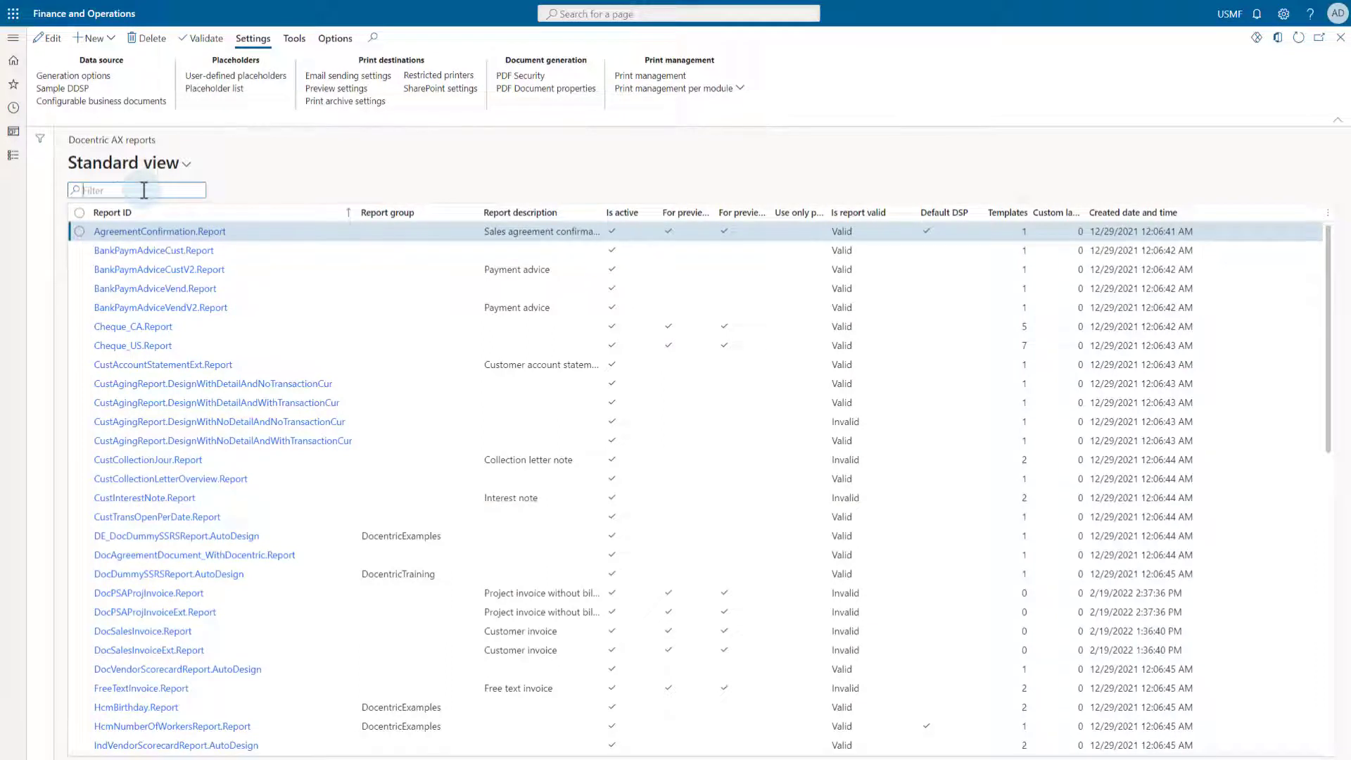
- Filter the Docentric AX reports list by 'sales' and open SalesInvoice.Report
type("sales")
key("Return")
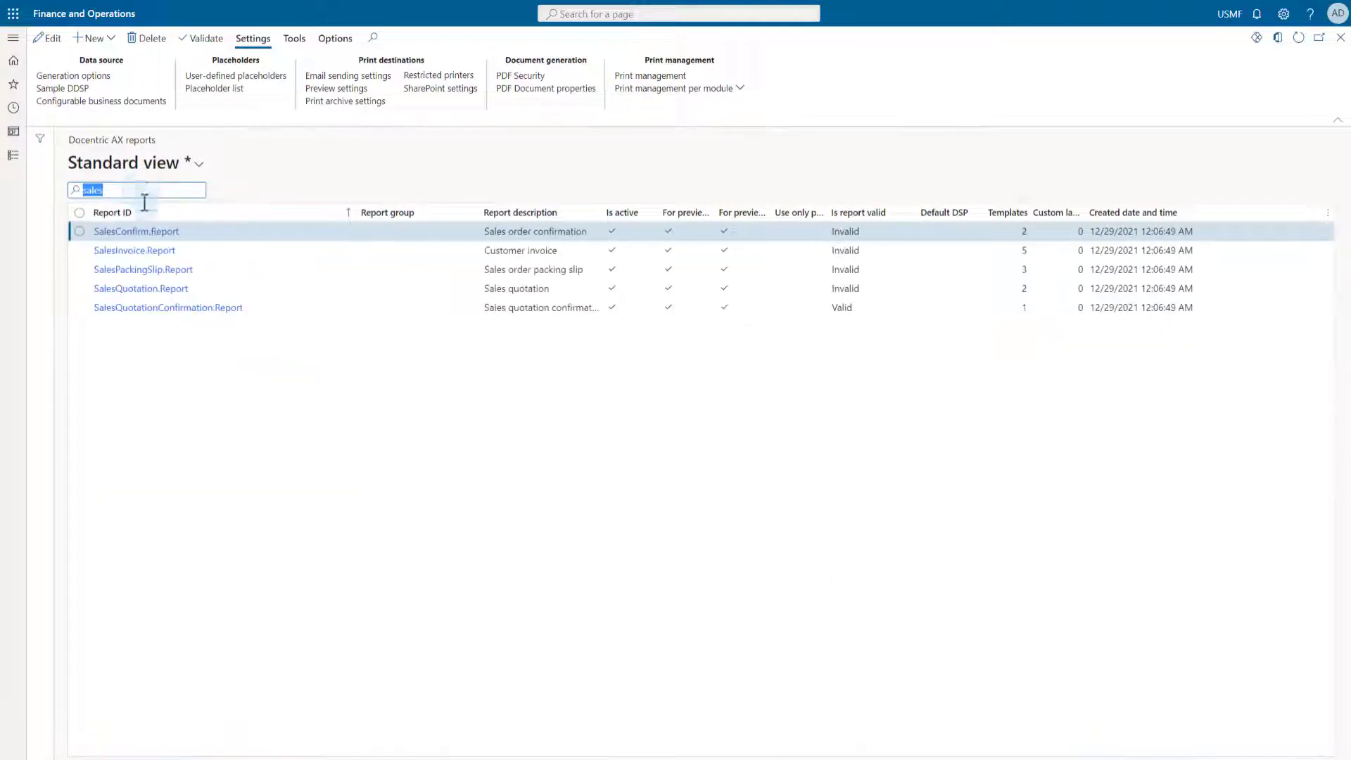
left_click(185, 250)
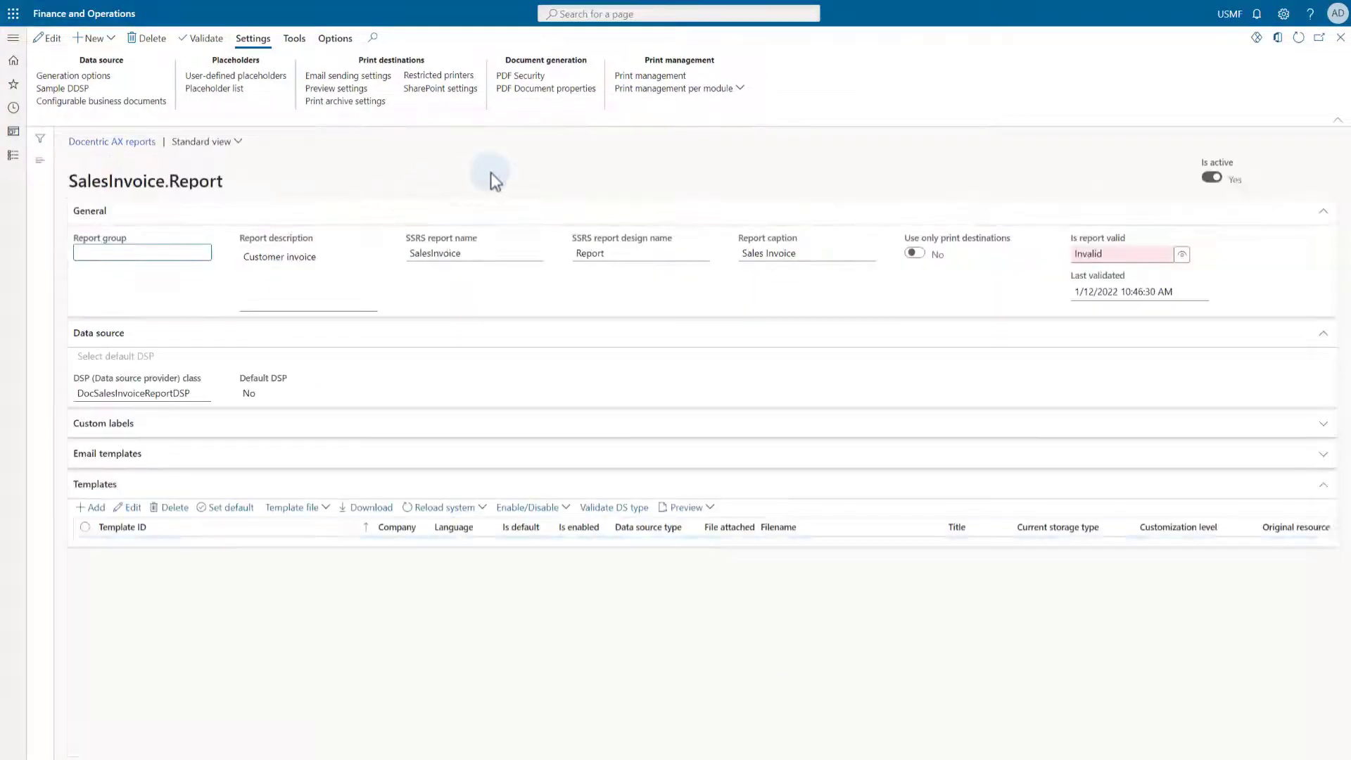
left_click(636, 77)
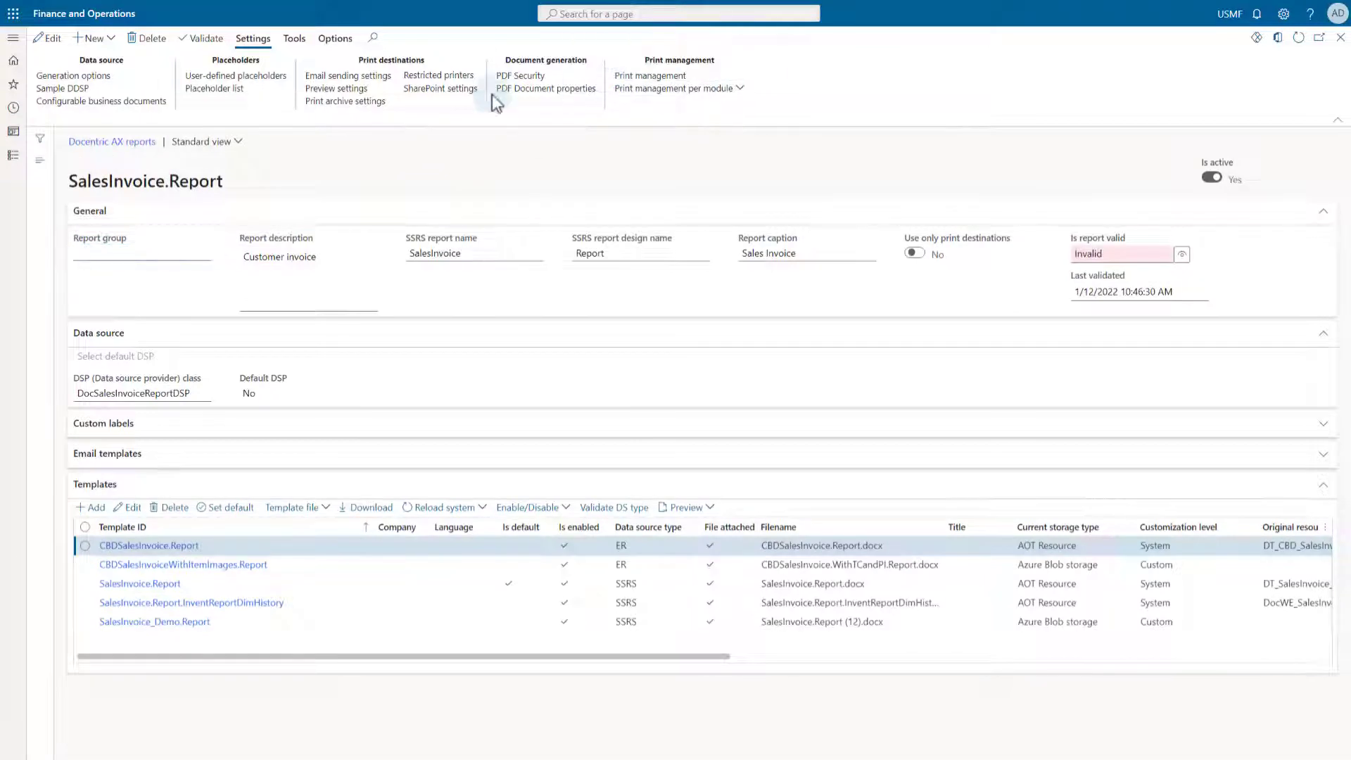
left_click(88, 118)
left_click(121, 135)
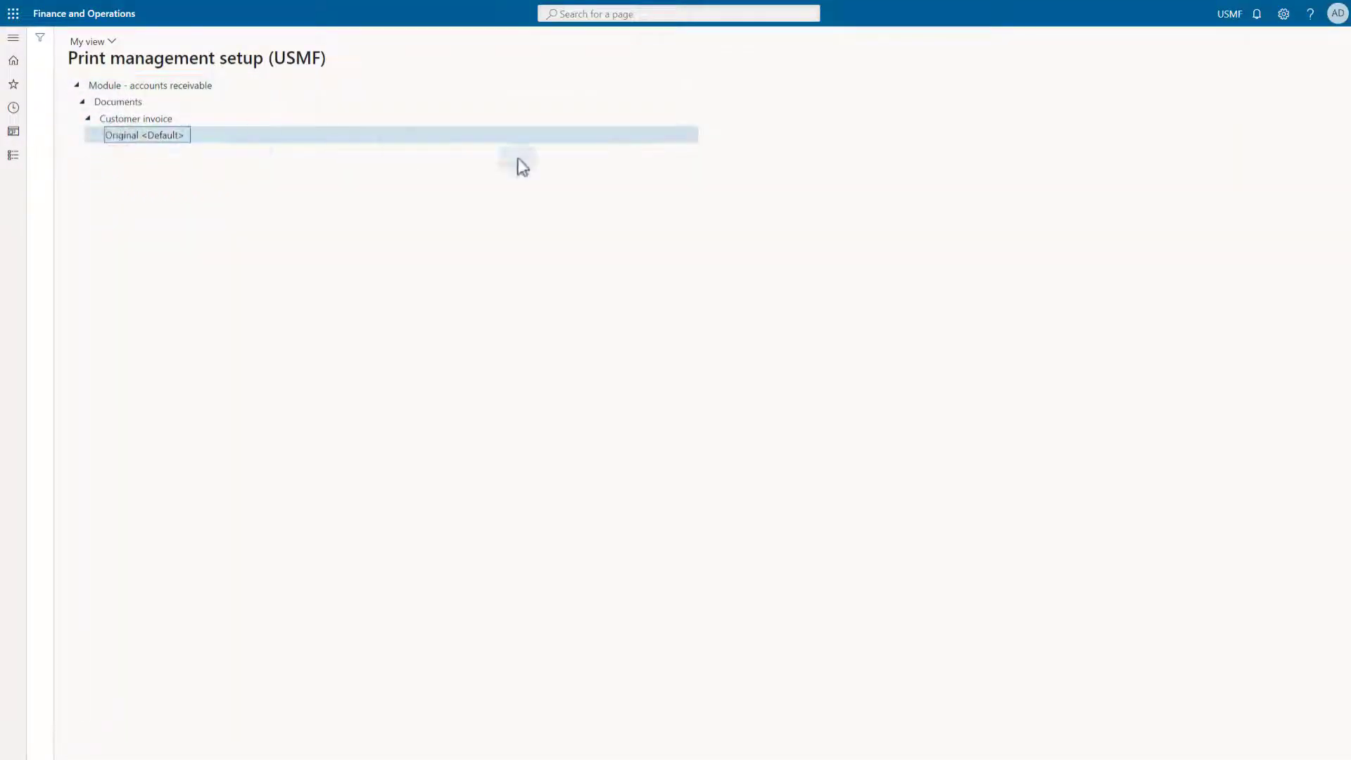
left_click(1330, 318)
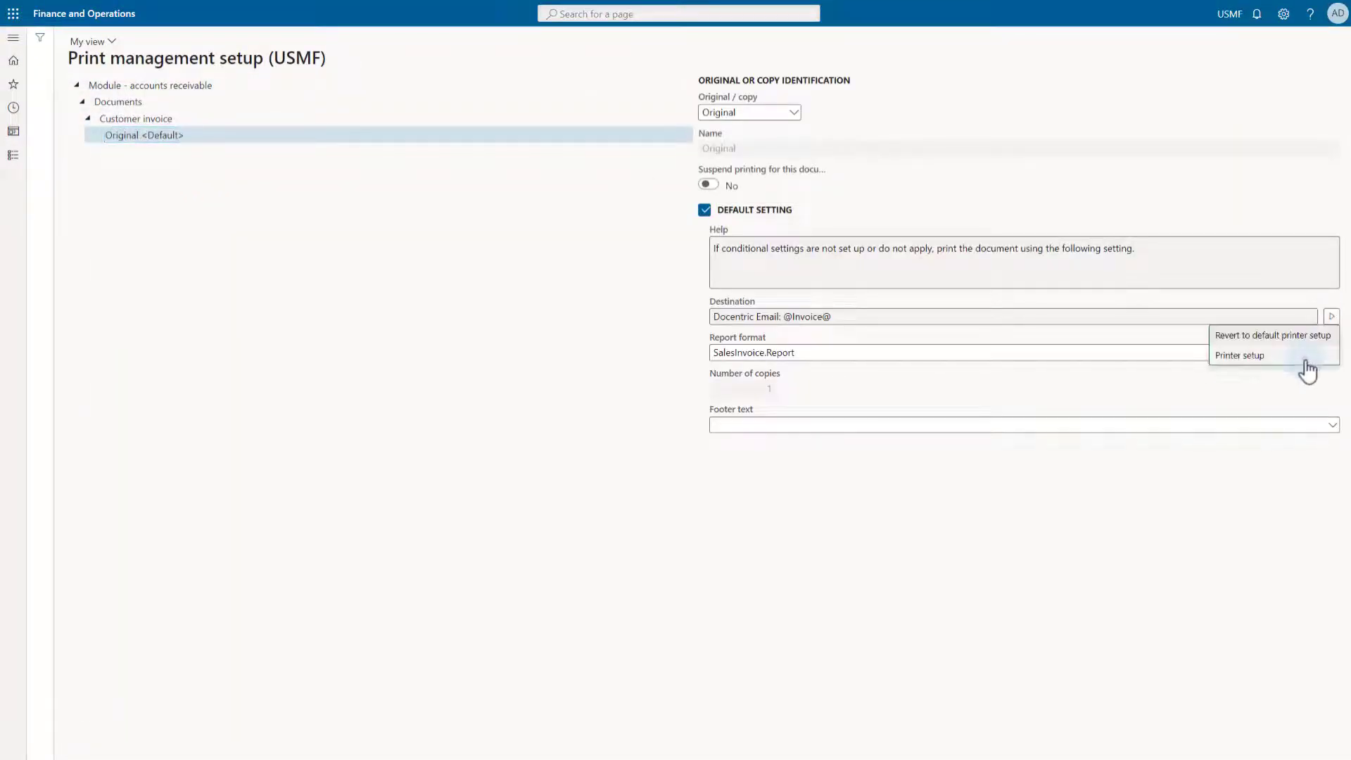
left_click(1302, 353)
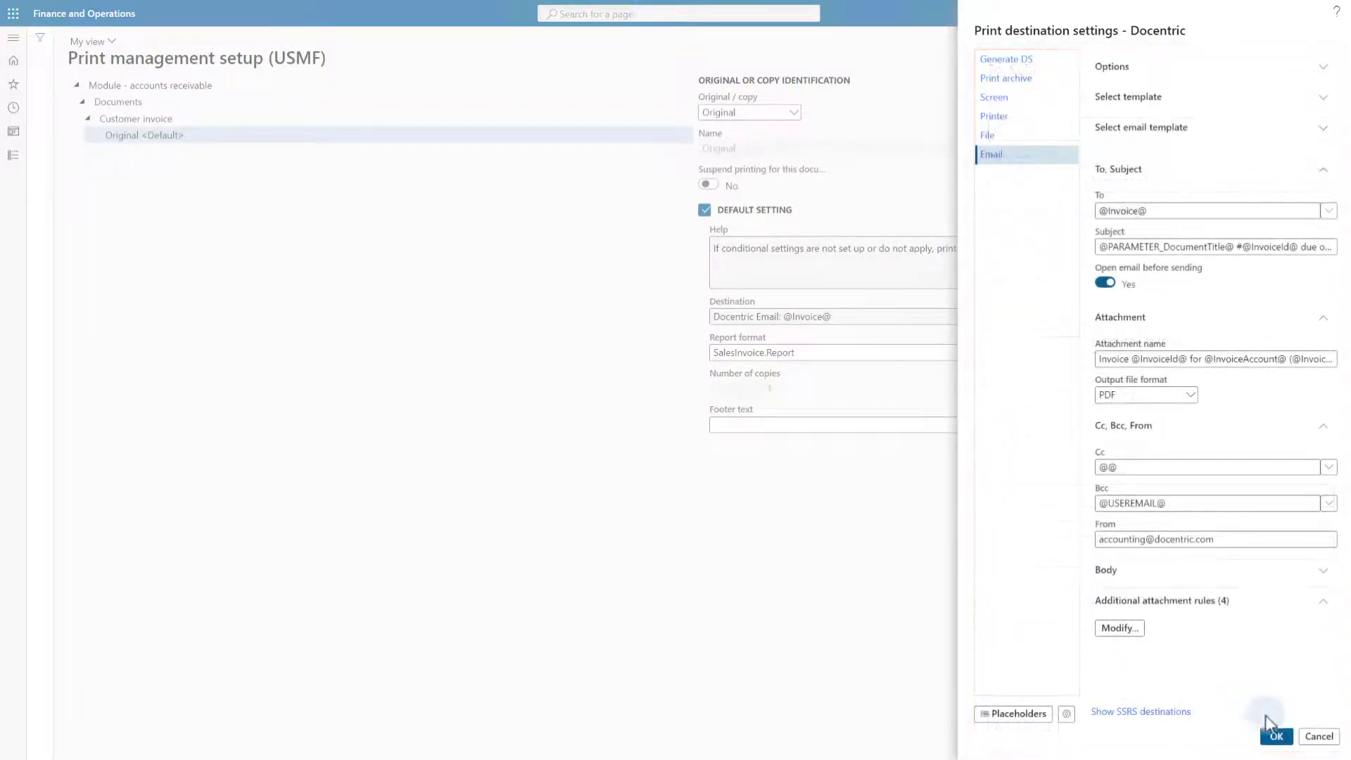
left_click(1270, 734)
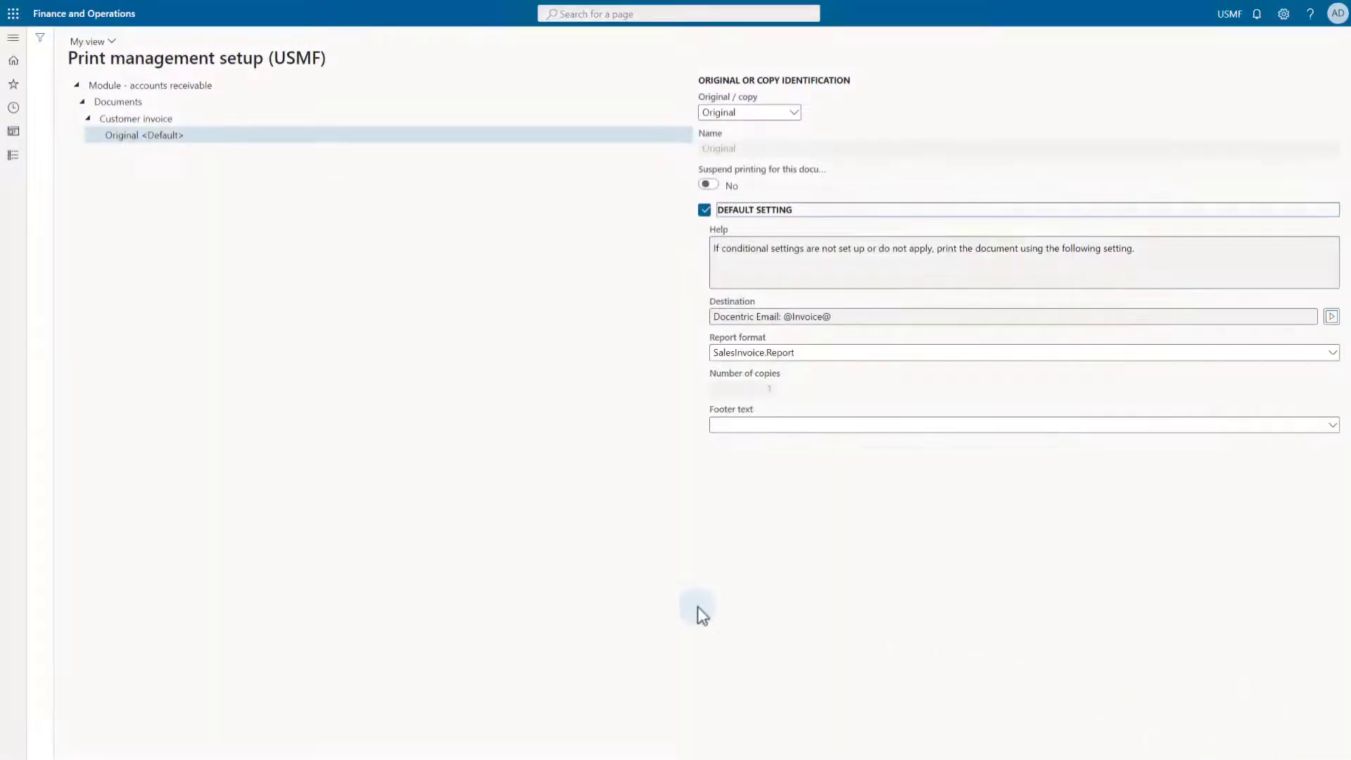
key("Escape")
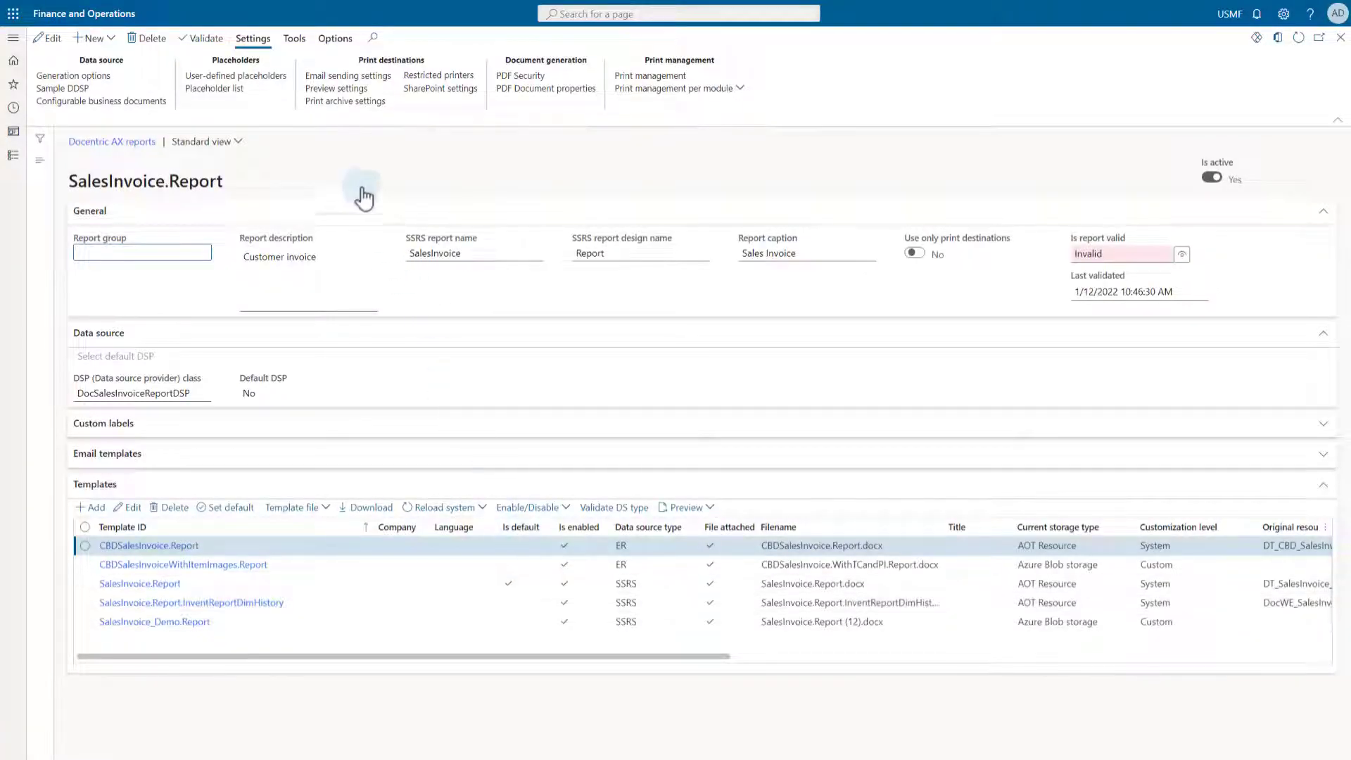
- Open SalesInvoice.Report's Email sending settings from Print destinations
left_click(362, 76)
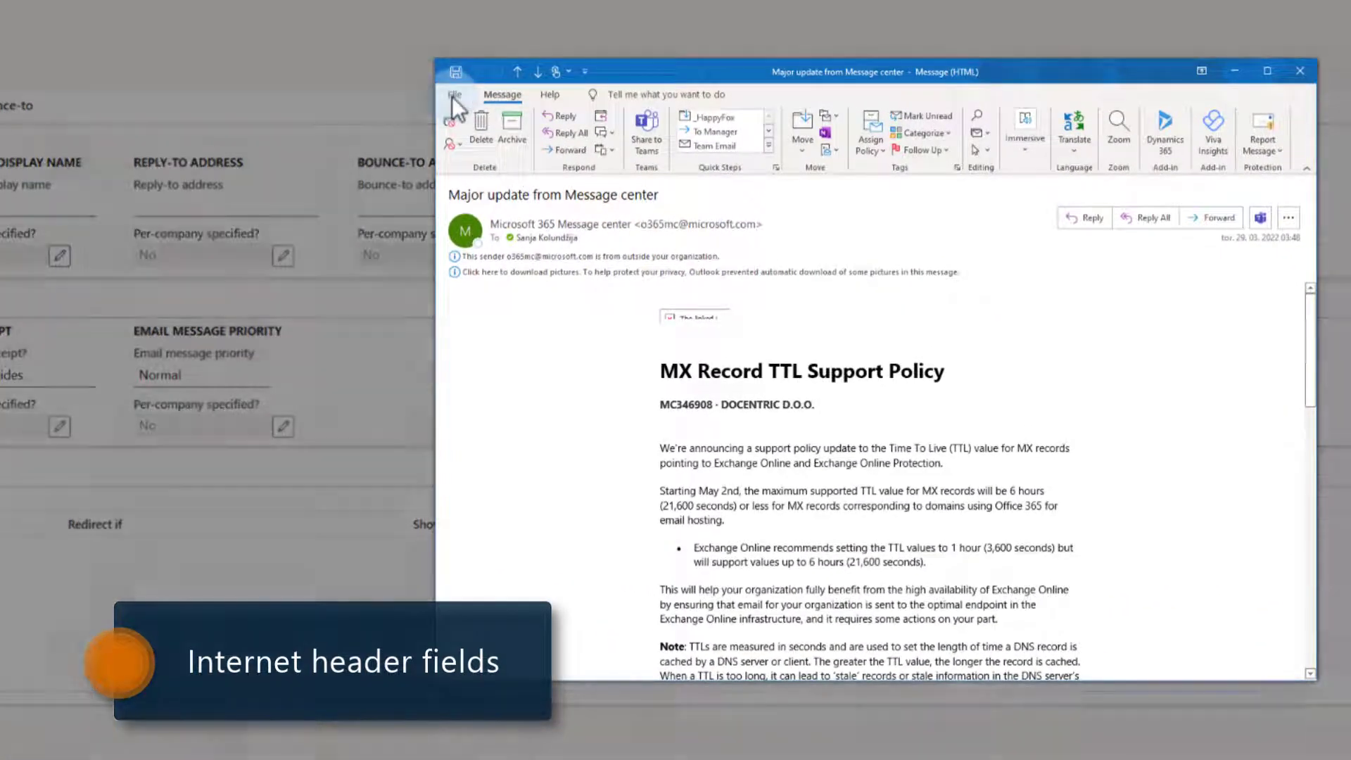
- Review the message's Internet headers (From, To, Subject, Return-Path) in Outlook, then close it
left_click(452, 96)
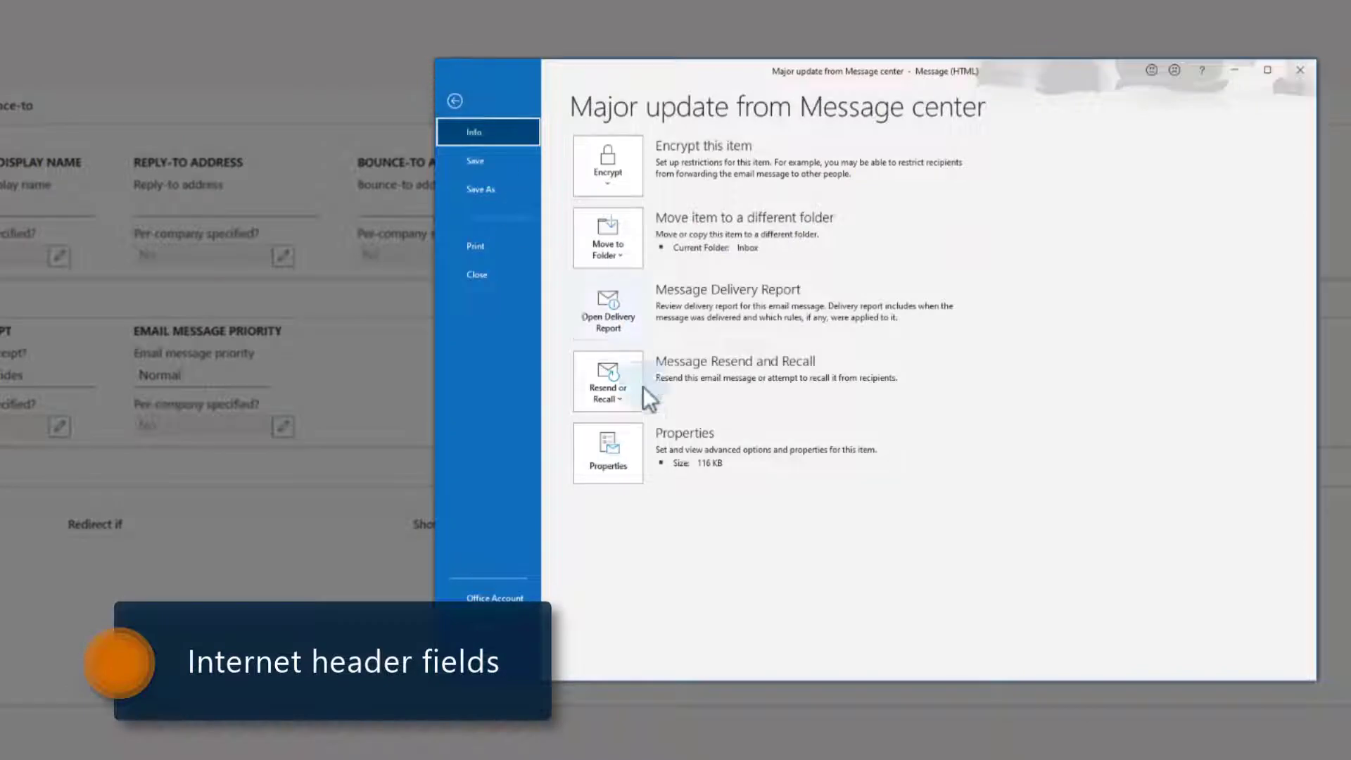
left_click(604, 456)
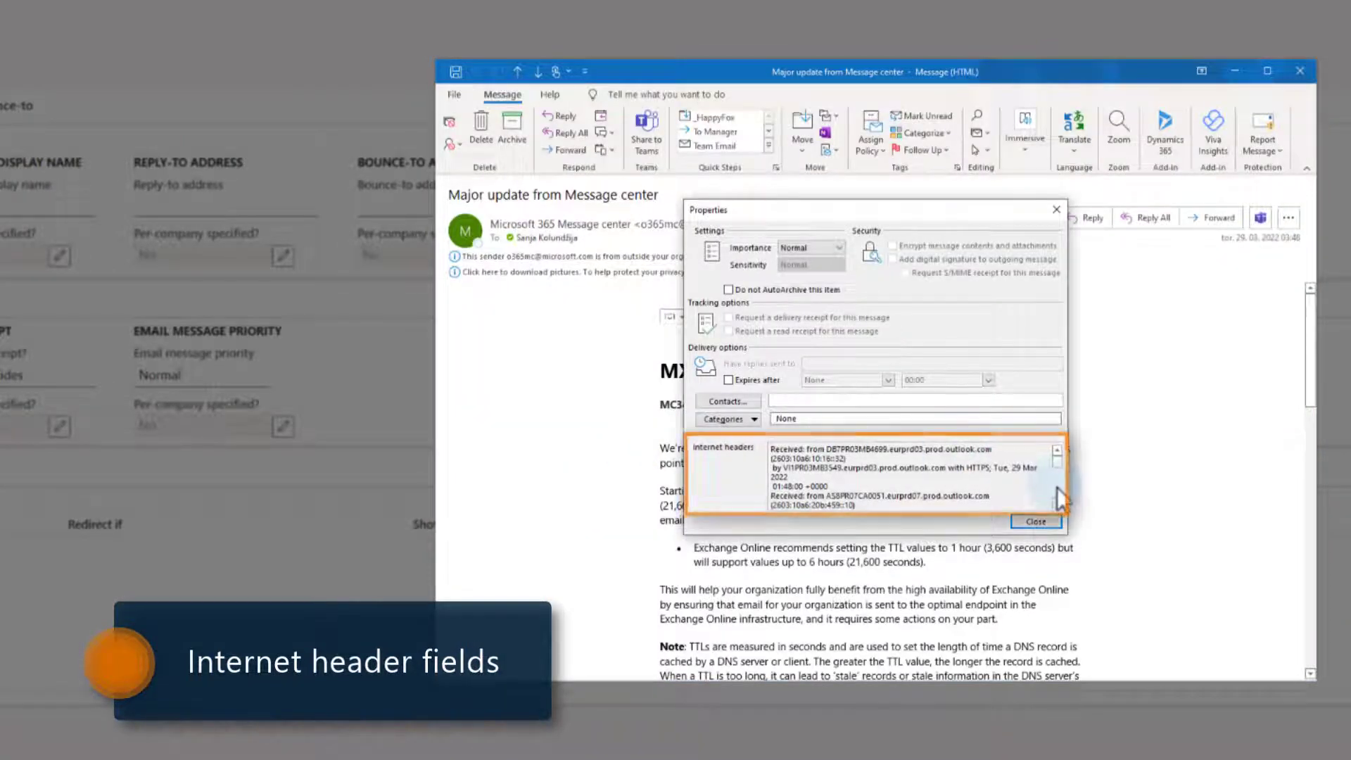
scroll(1055, 484, "down", 10)
scroll(1108, 514, "down", 3)
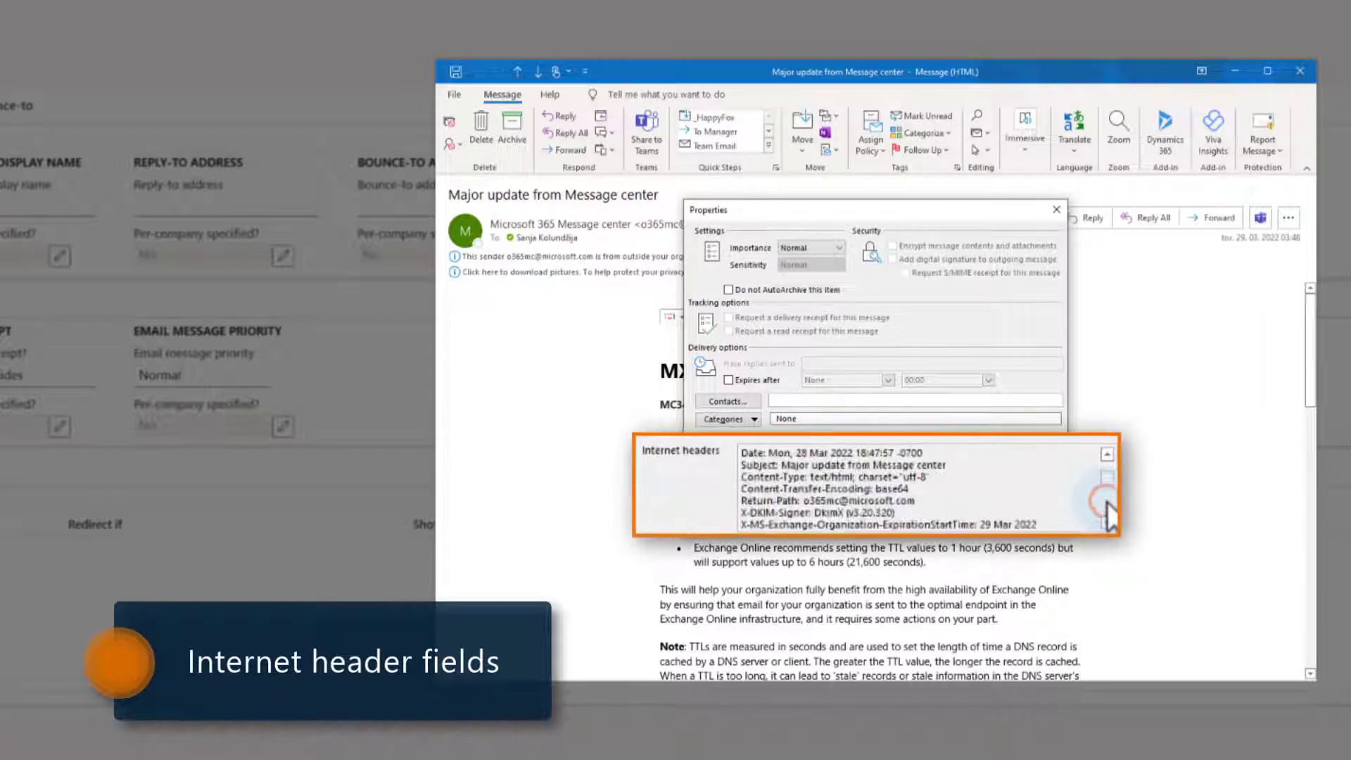
left_click(1107, 455)
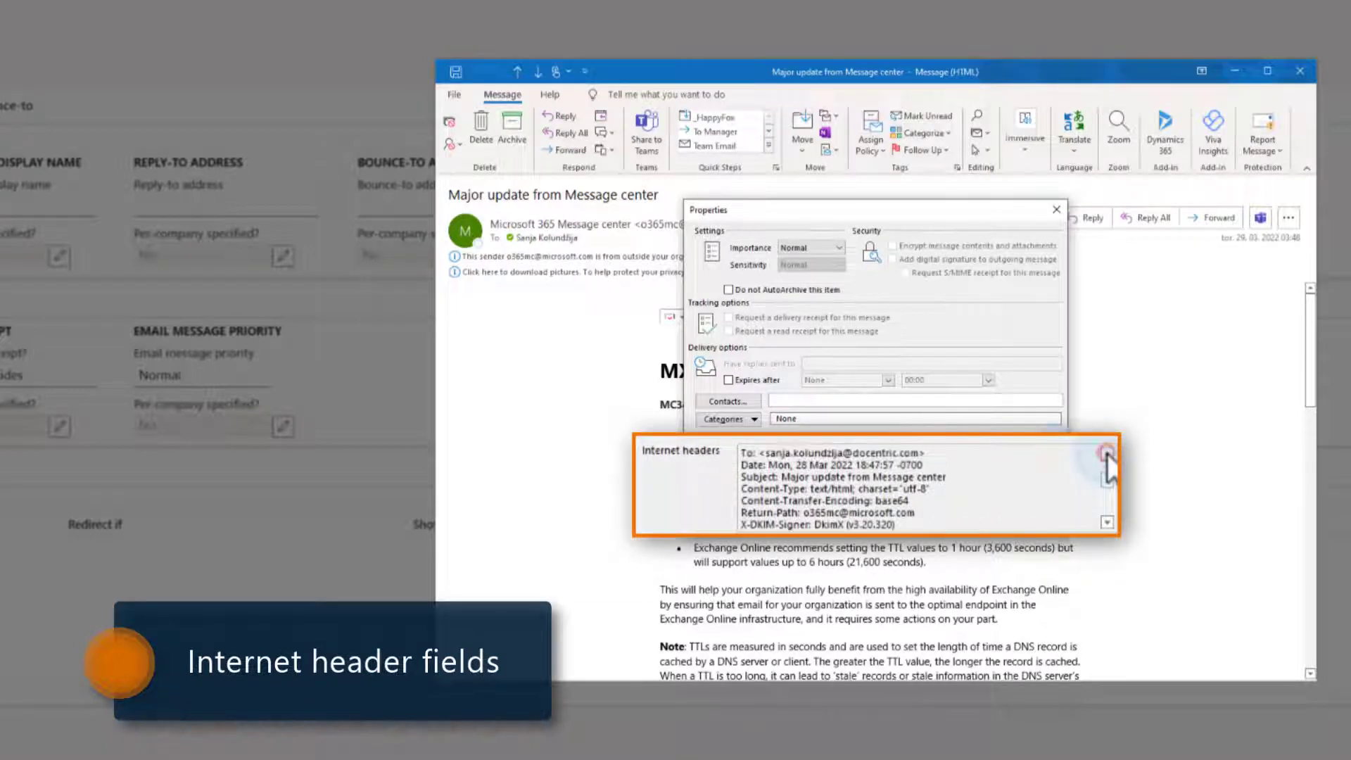
left_click(1107, 454)
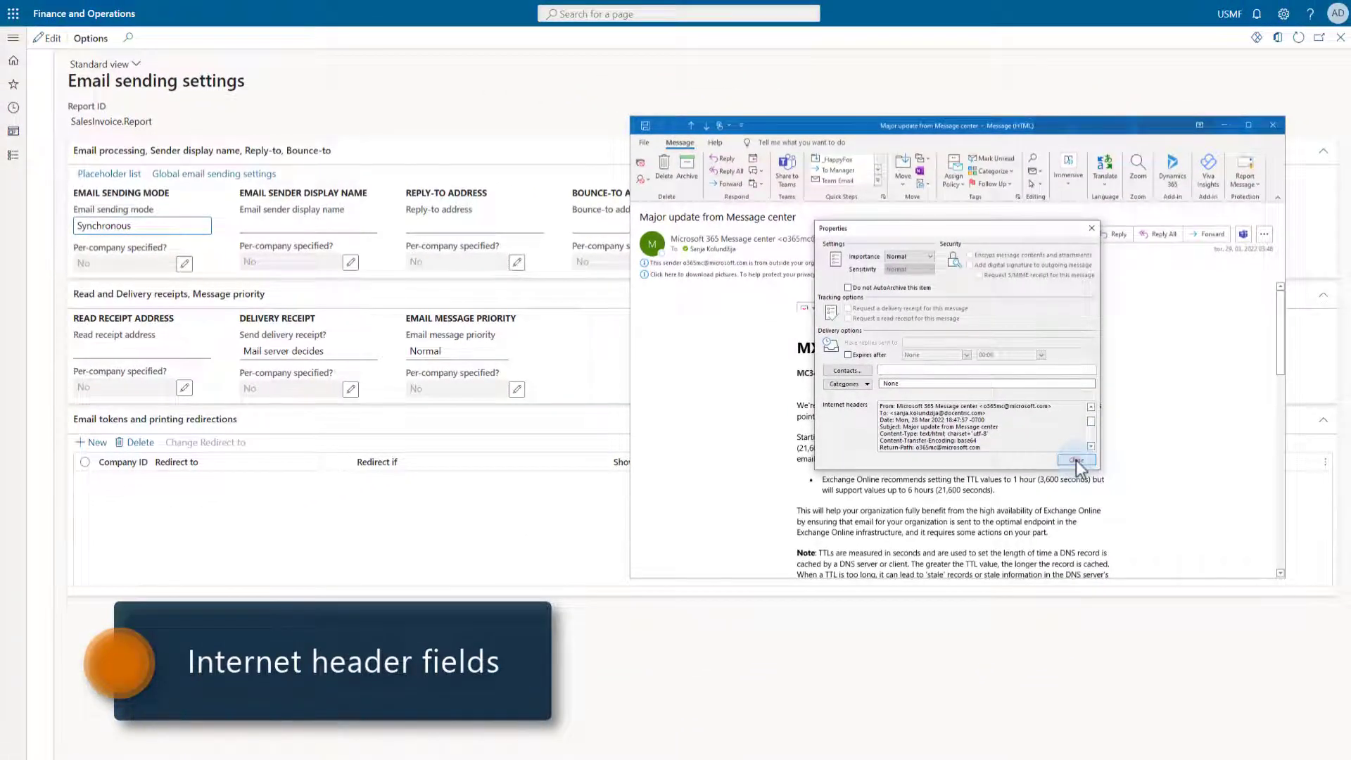
left_click(1076, 460)
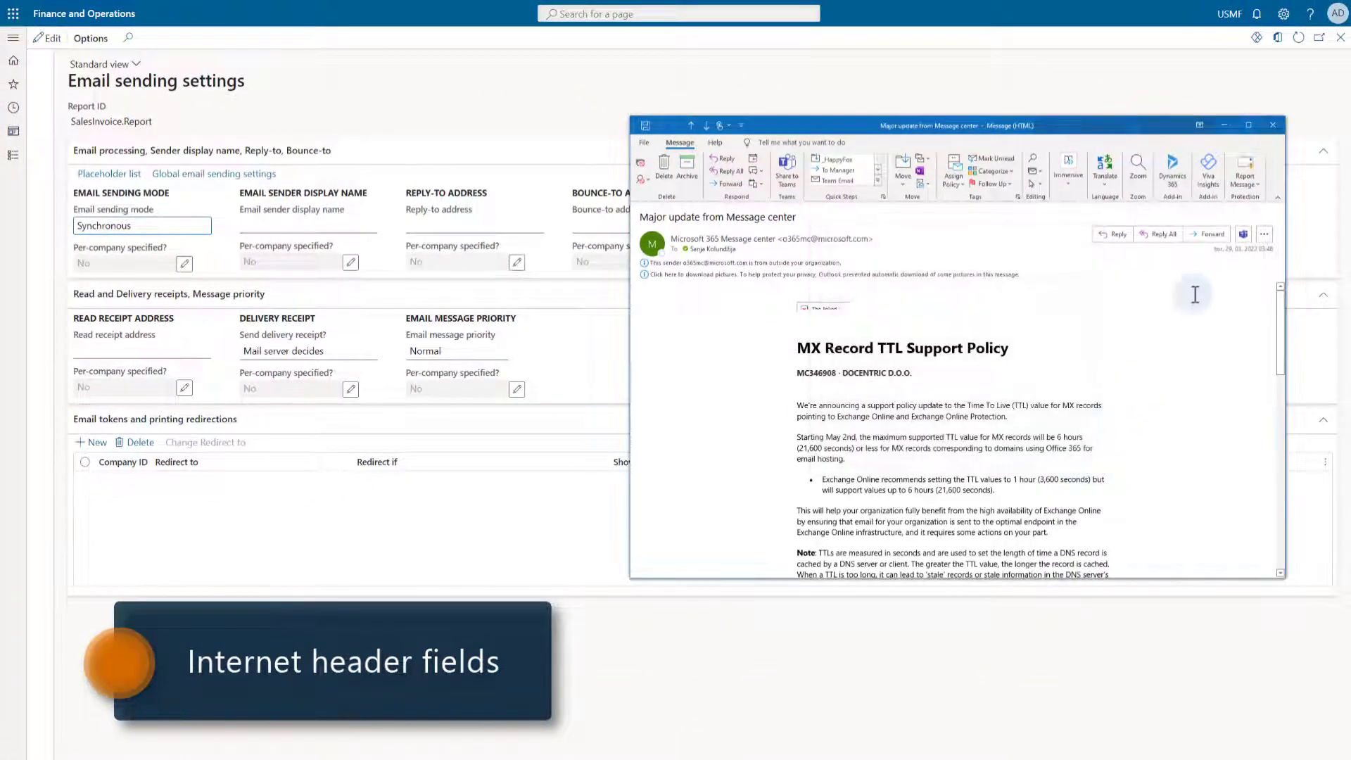
left_click(1273, 124)
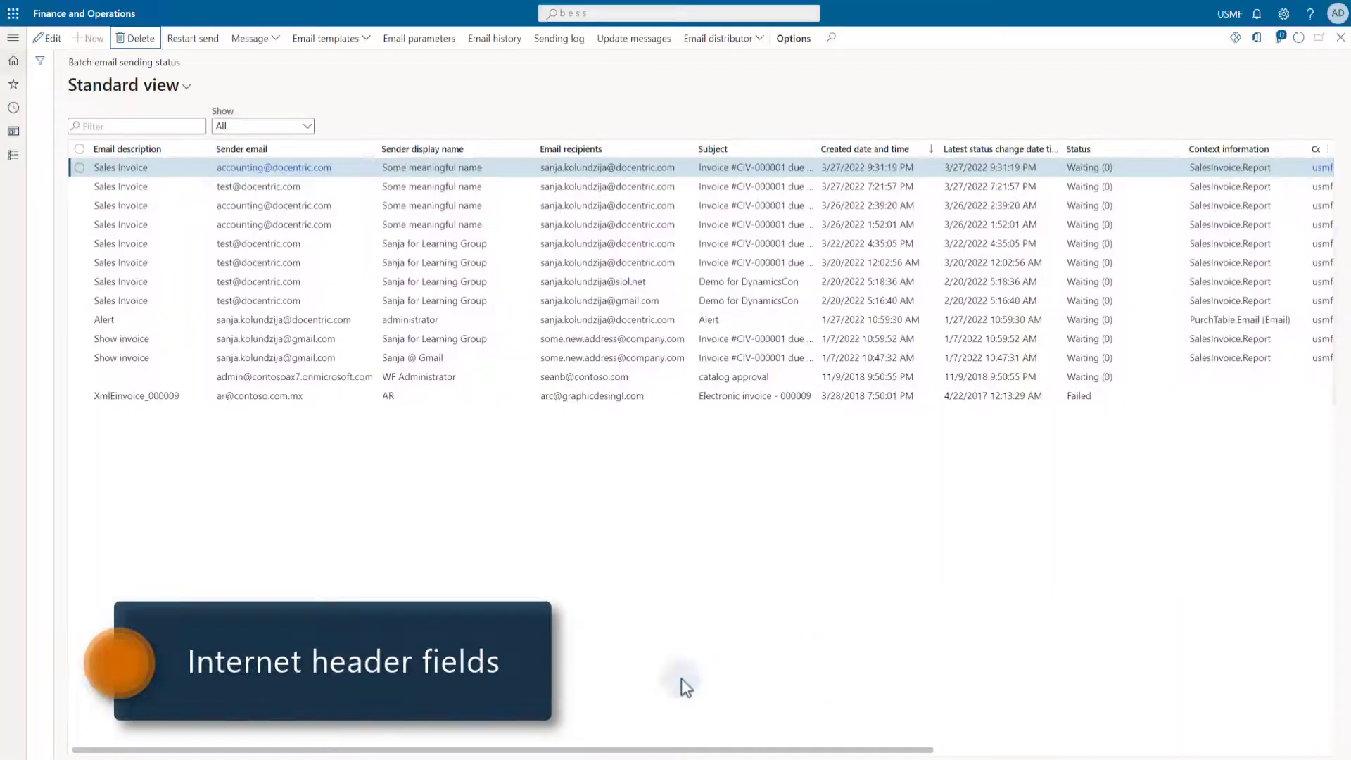
- Download the newest Sales Invoice email as an EML file and open it
left_click(260, 39)
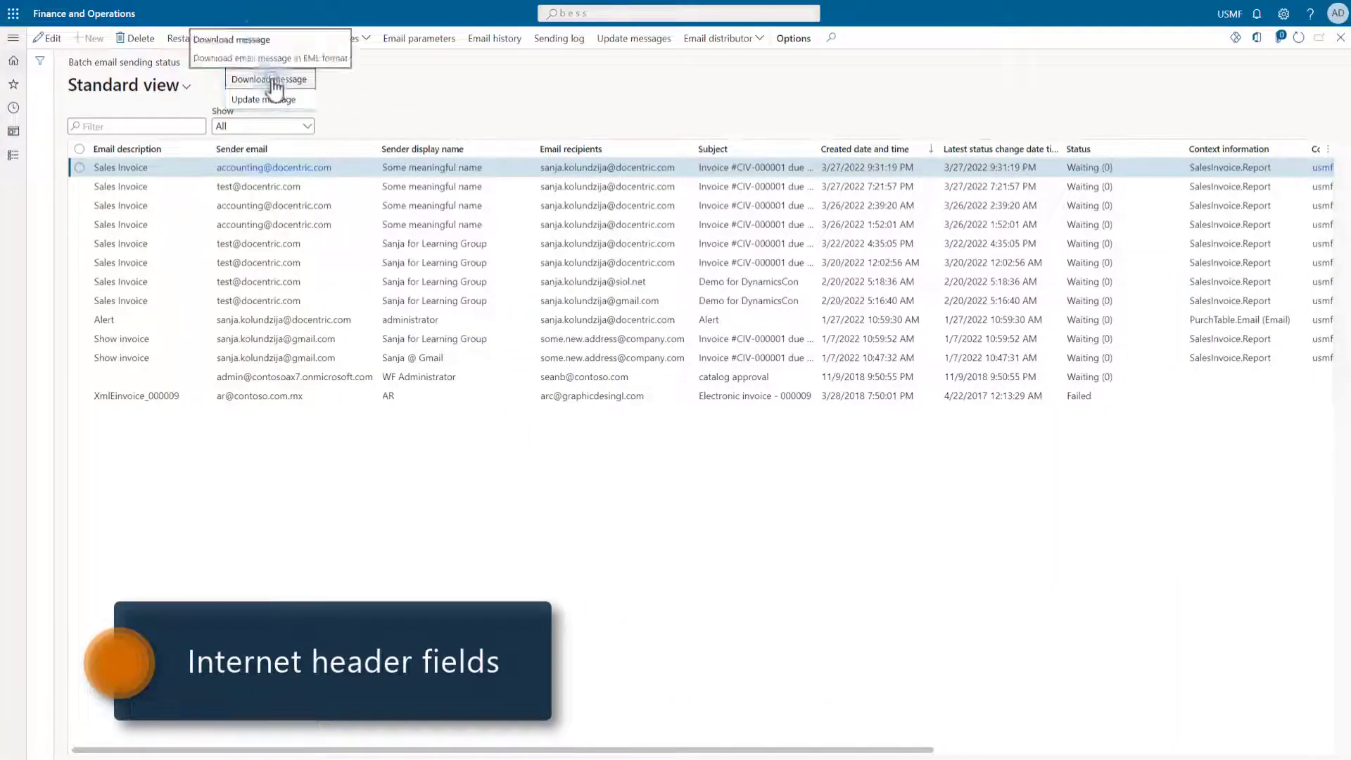
left_click(271, 80)
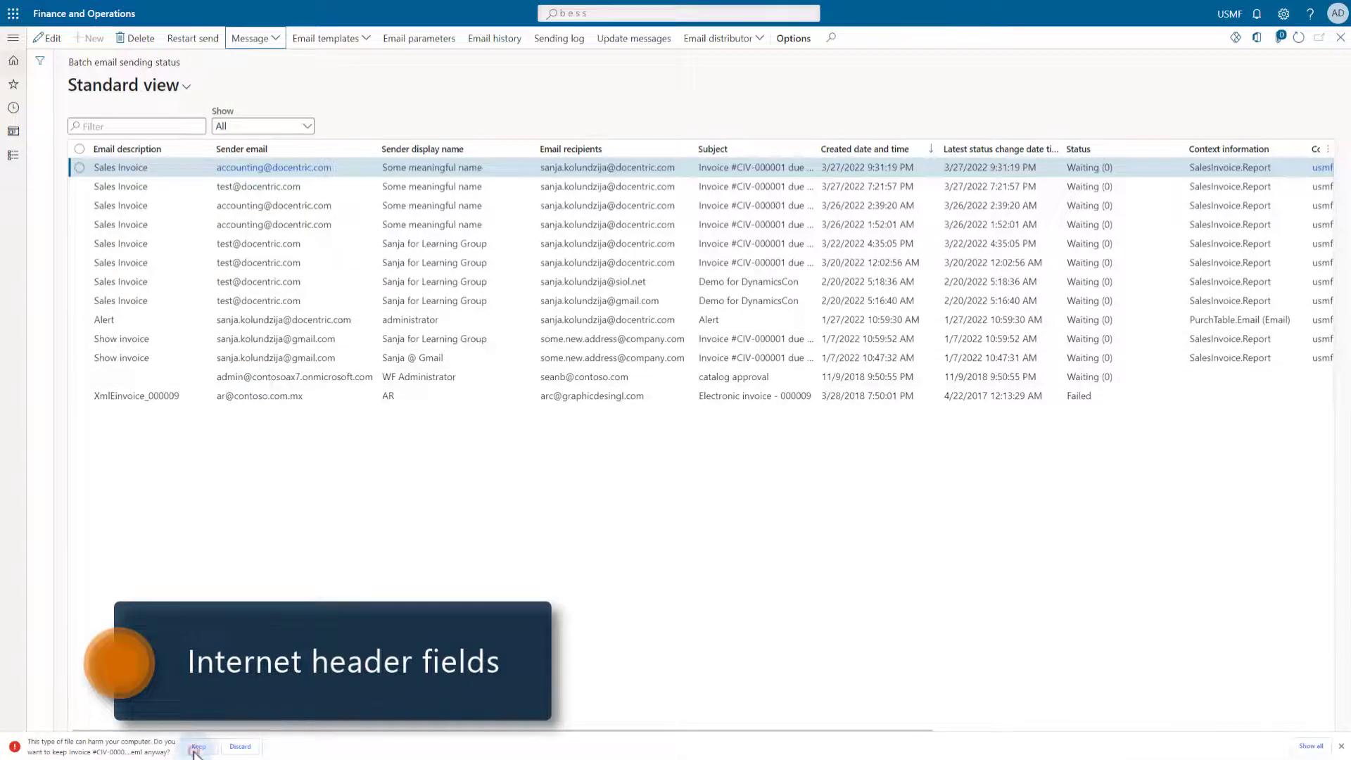
left_click(197, 747)
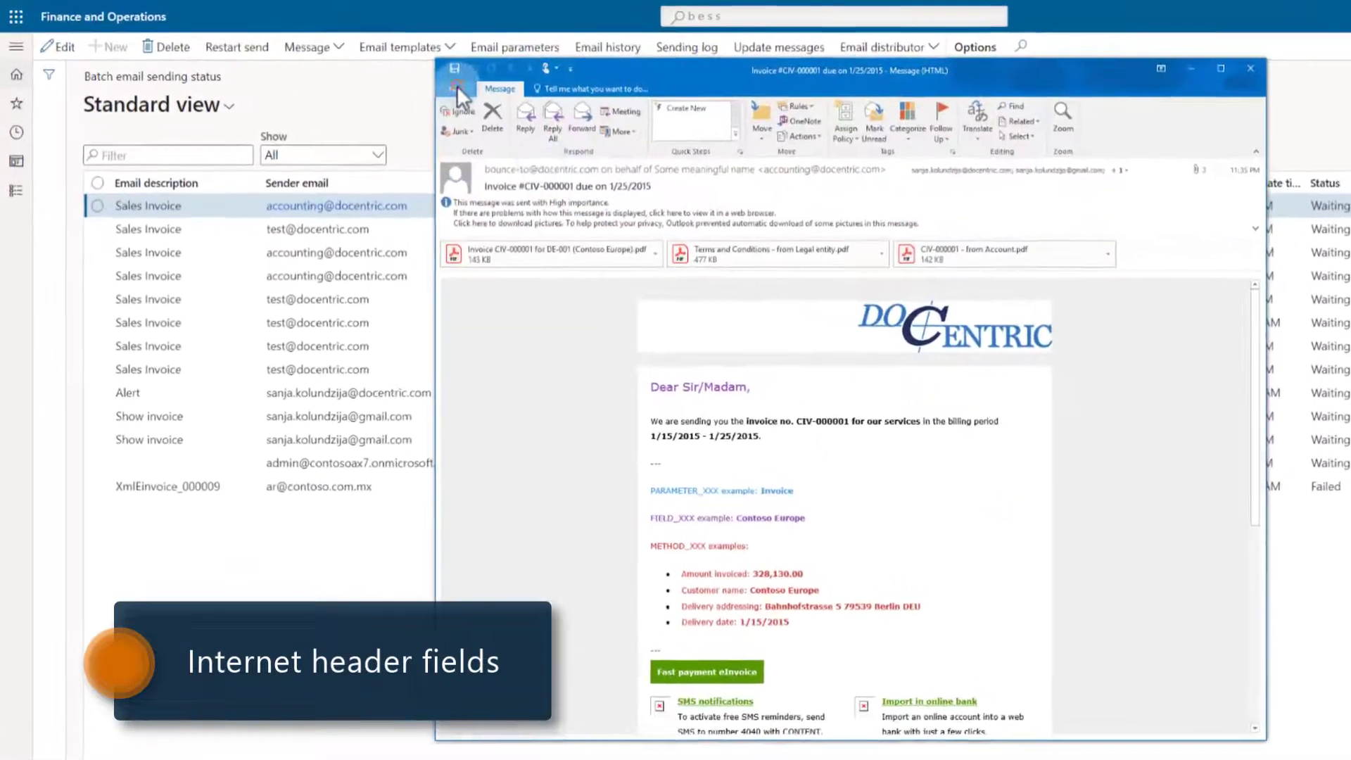
- Check its Internet headers for the Sender, Reply-To and Priority lines, then close the email
left_click(458, 86)
left_click(594, 425)
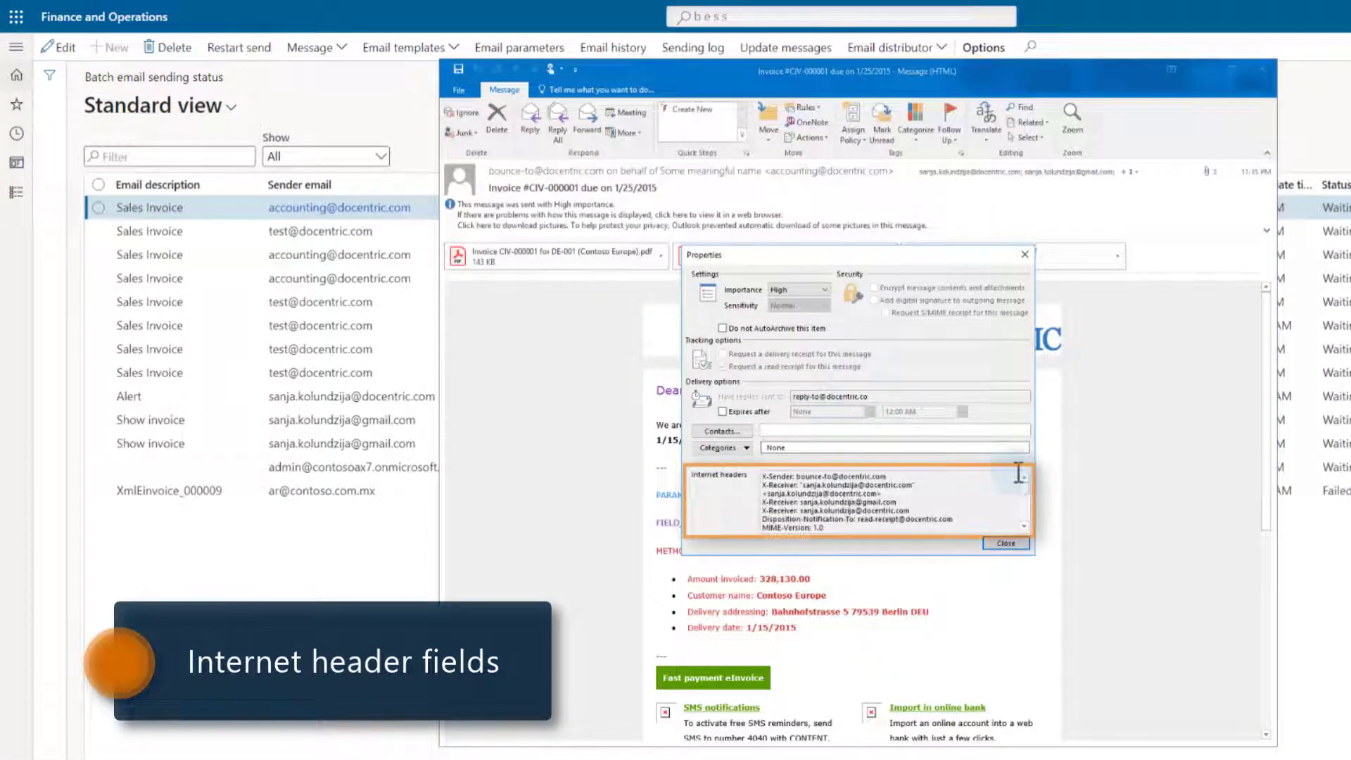
left_click(1024, 527)
left_click(1023, 526)
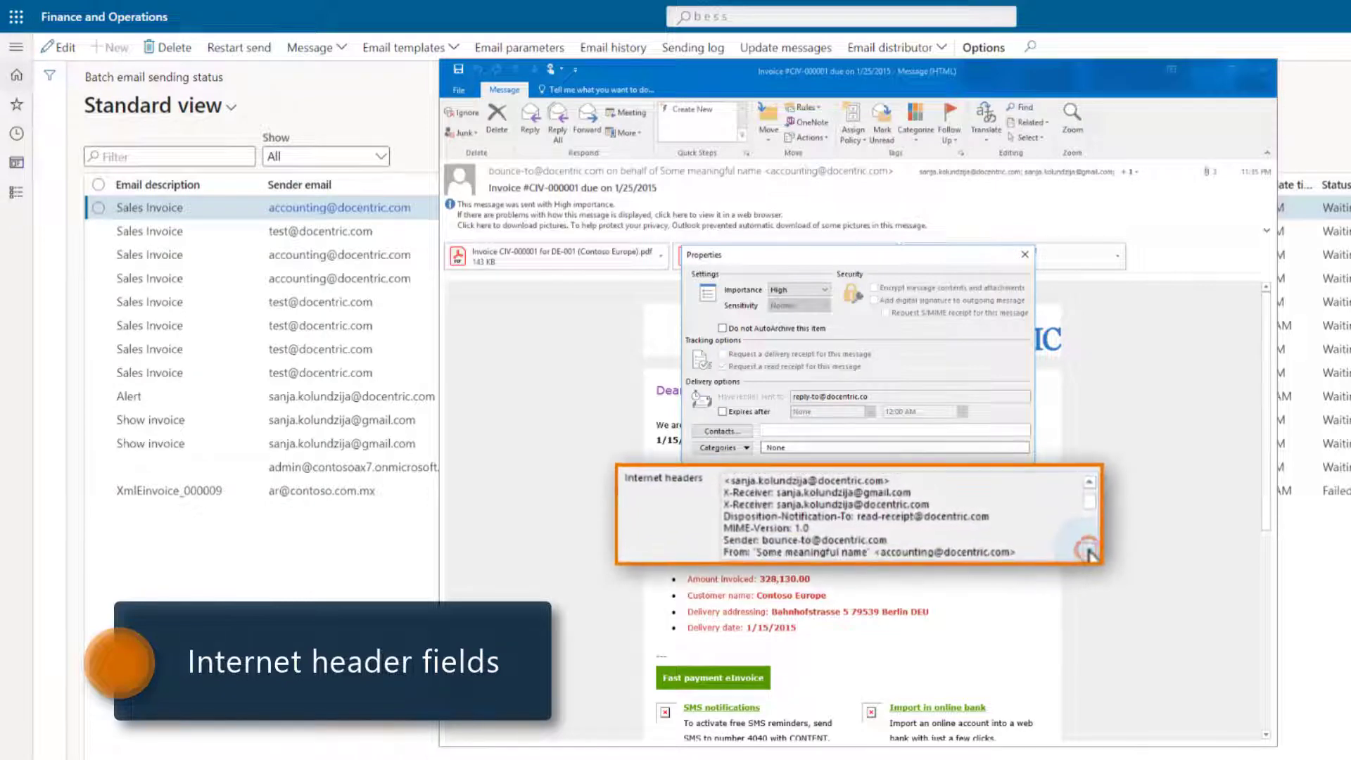
left_click(1089, 552)
left_click(1088, 551)
left_click(1089, 552)
left_click(1089, 553)
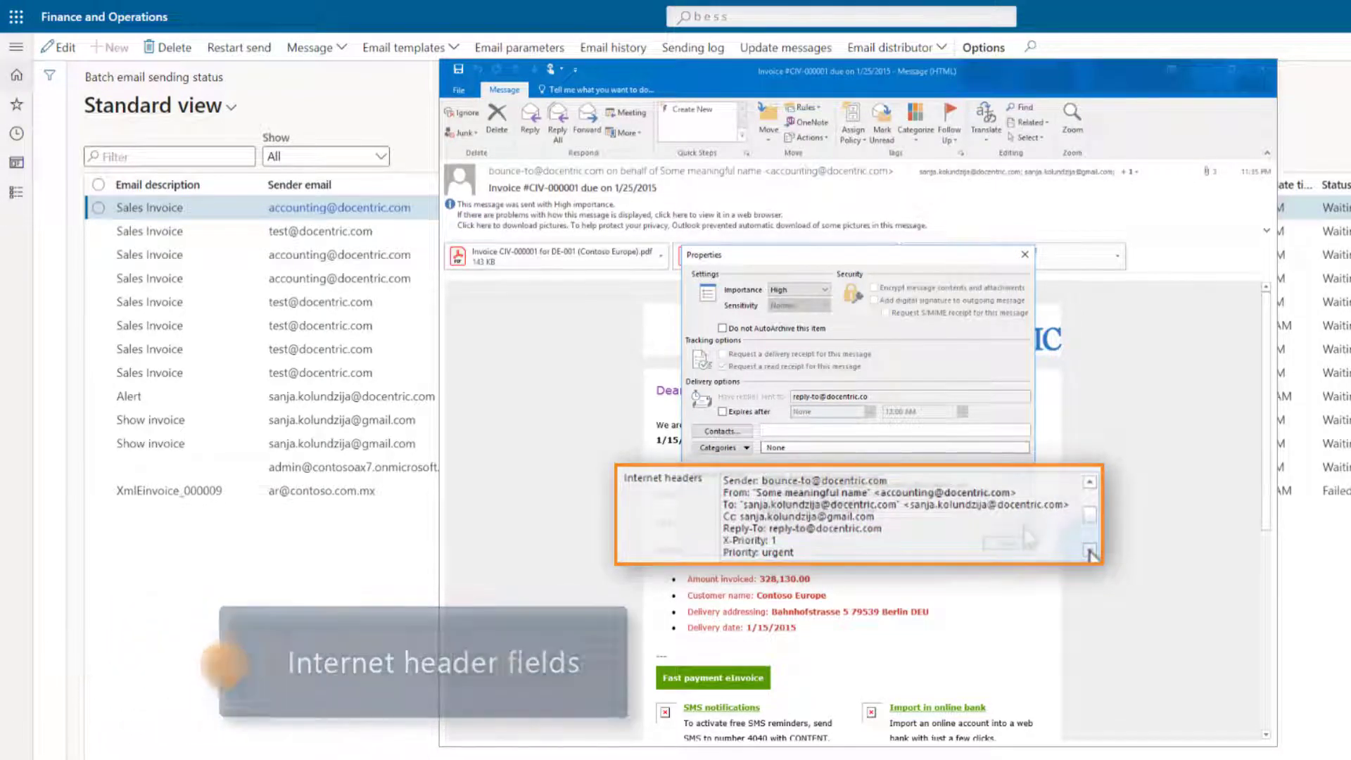
left_click(1005, 543)
left_click(1261, 70)
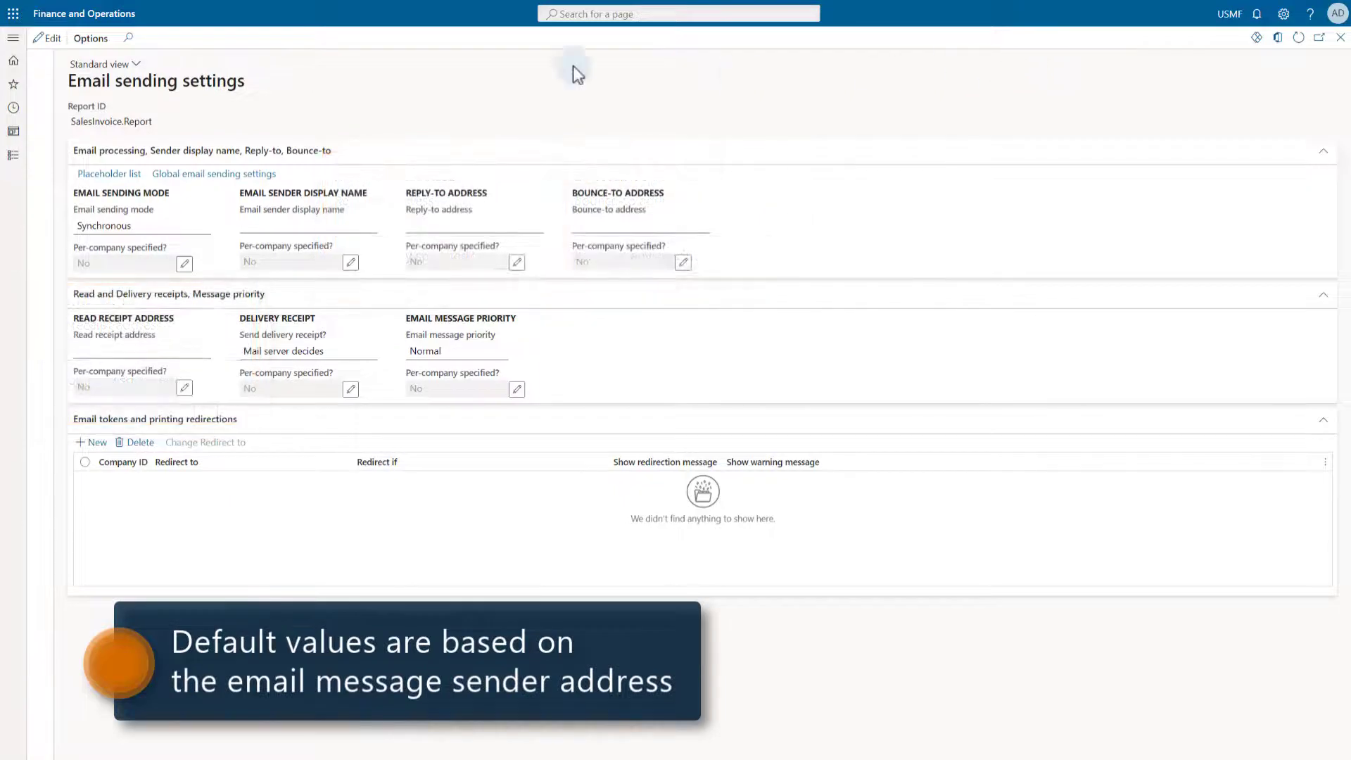
- Edit the settings and choose Email processing as the email sending mode
left_click(47, 38)
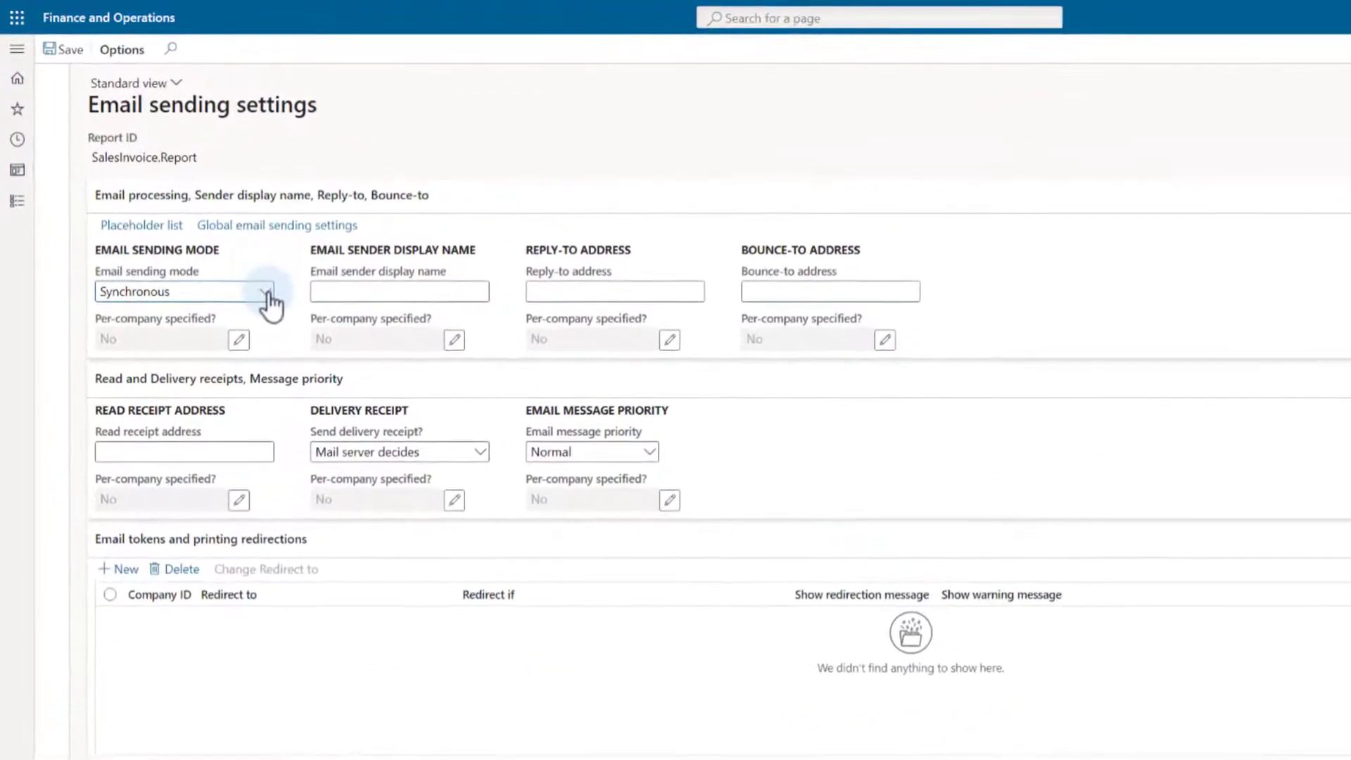
left_click(268, 293)
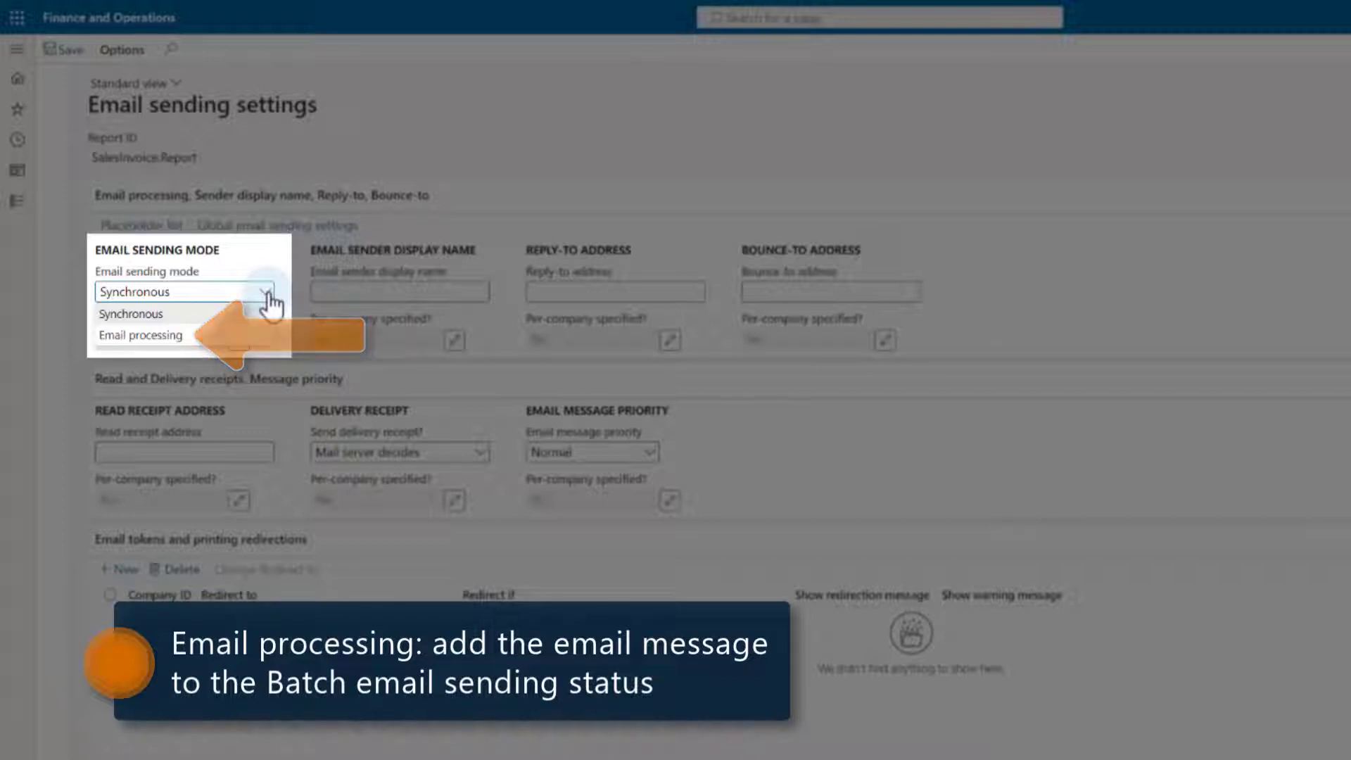
left_click(139, 336)
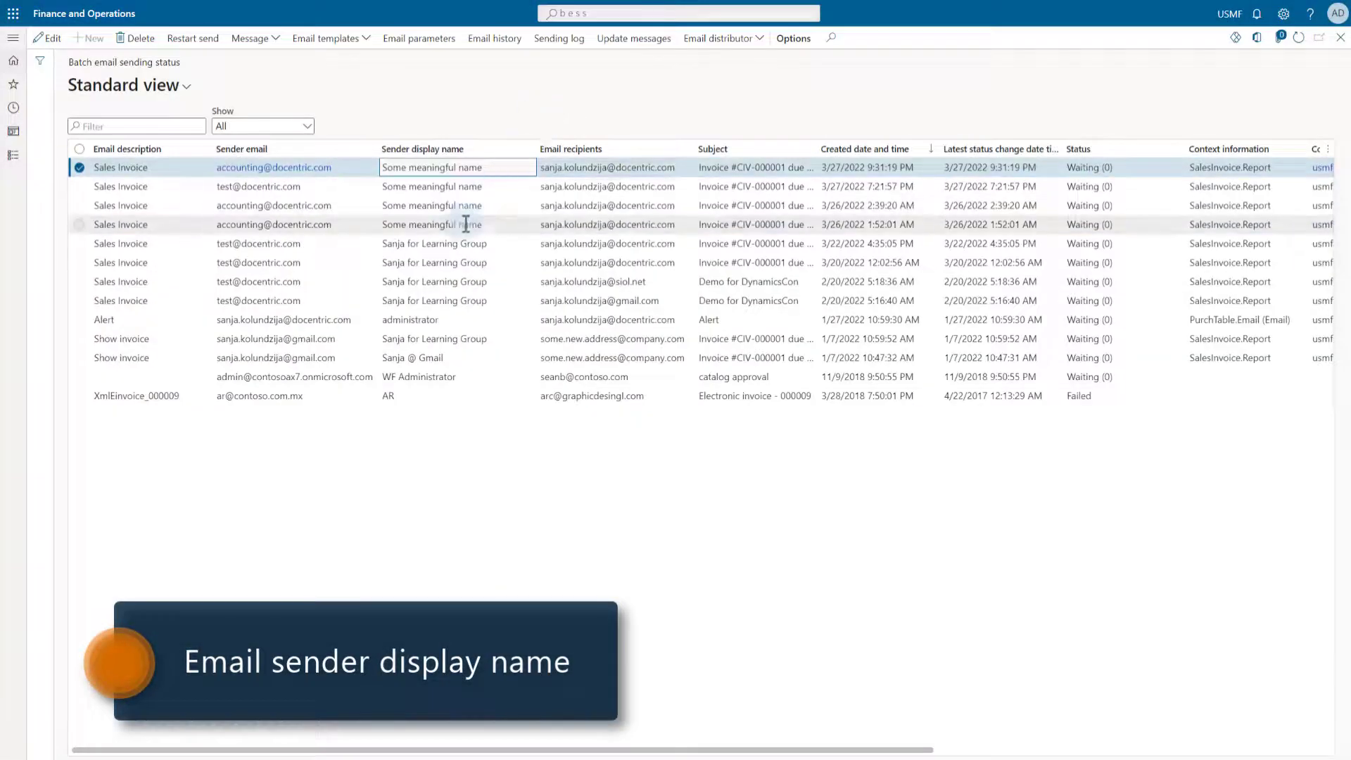
- Download and view the 3/26/2022 1:52:01 AM invoice email showing sender 'Some meaningful name', then close it
left_click(465, 223)
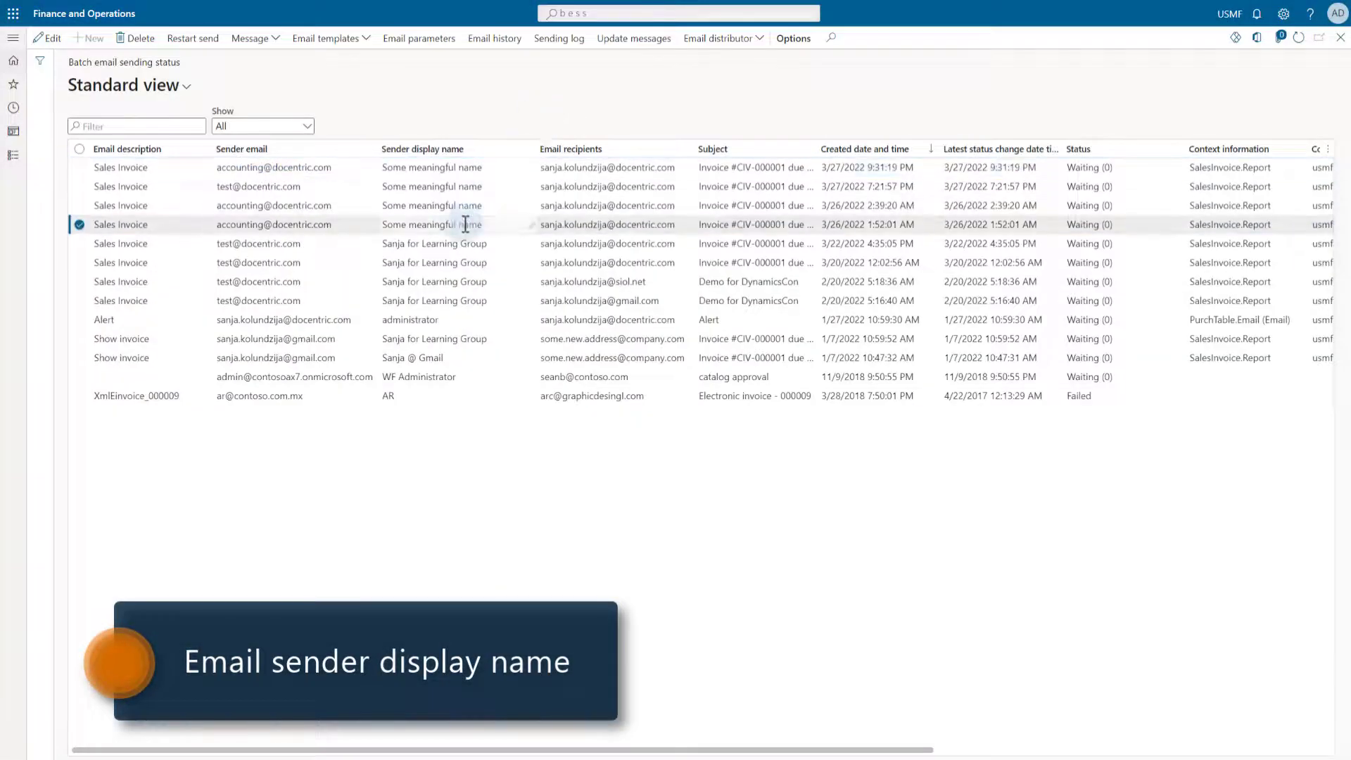
left_click(254, 38)
left_click(261, 82)
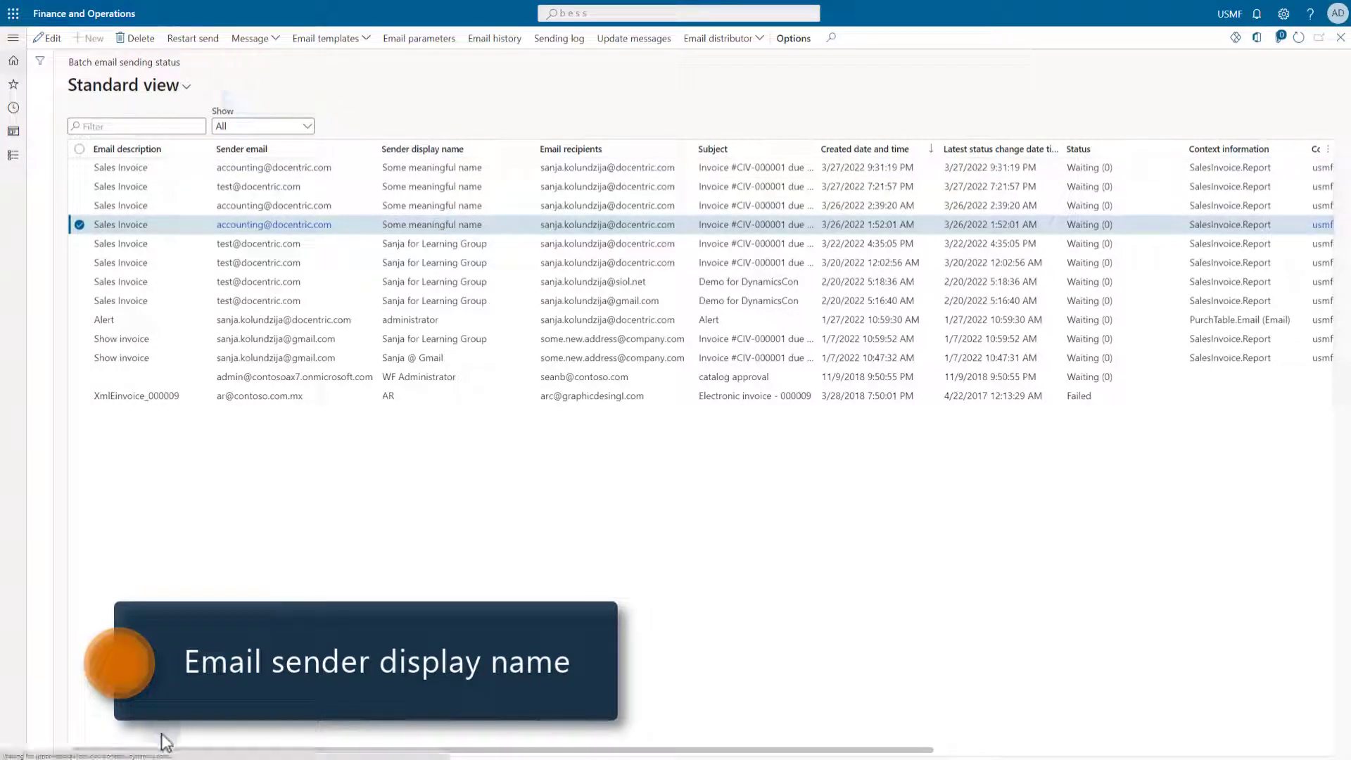
left_click(54, 747)
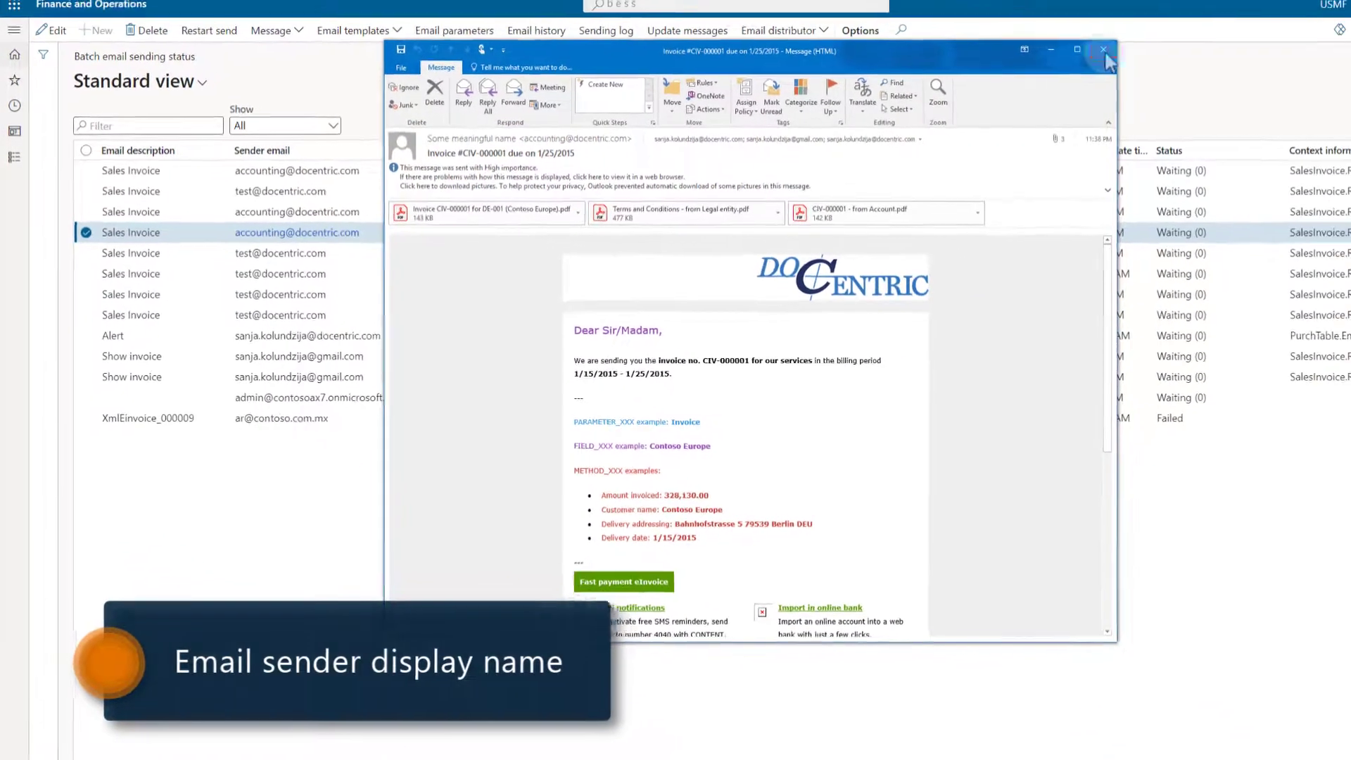
left_click(1104, 52)
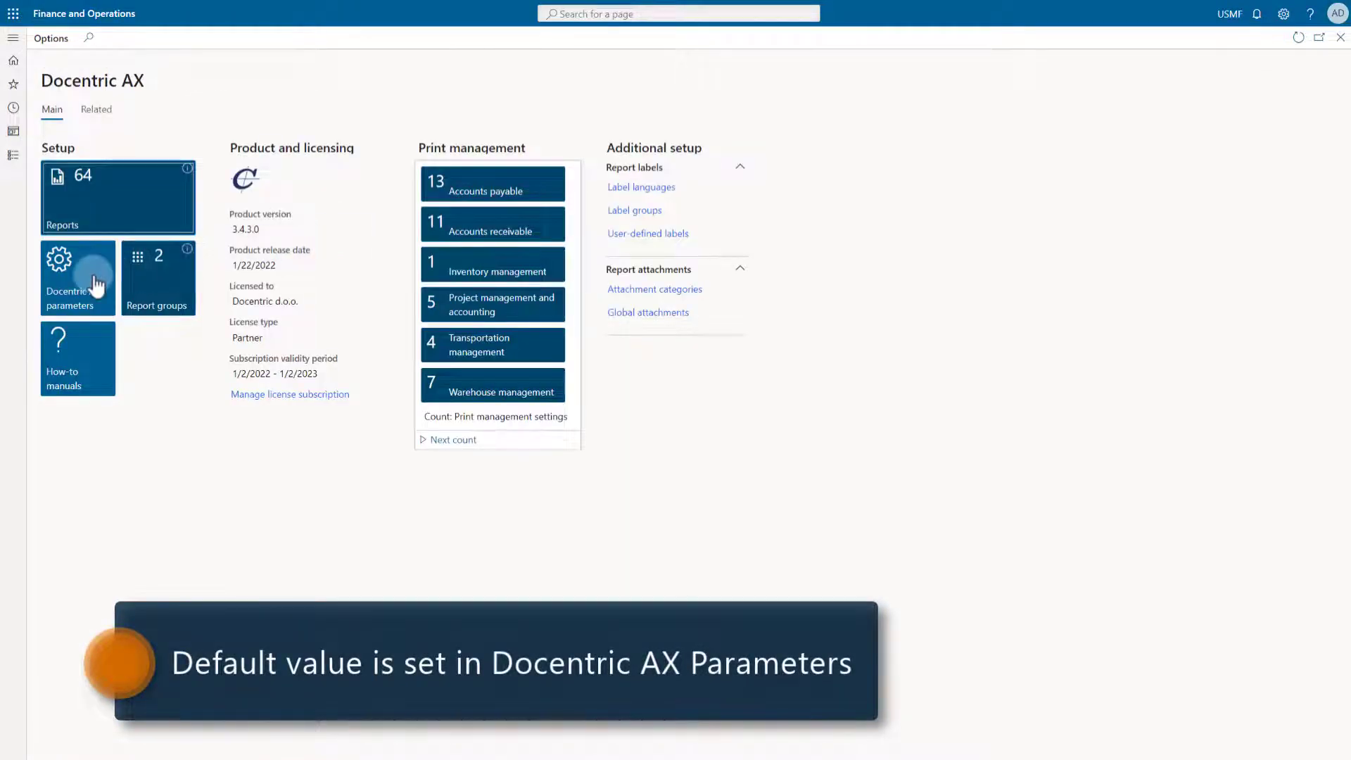
- Open Docentric AX parameters at the Emailing section
left_click(96, 285)
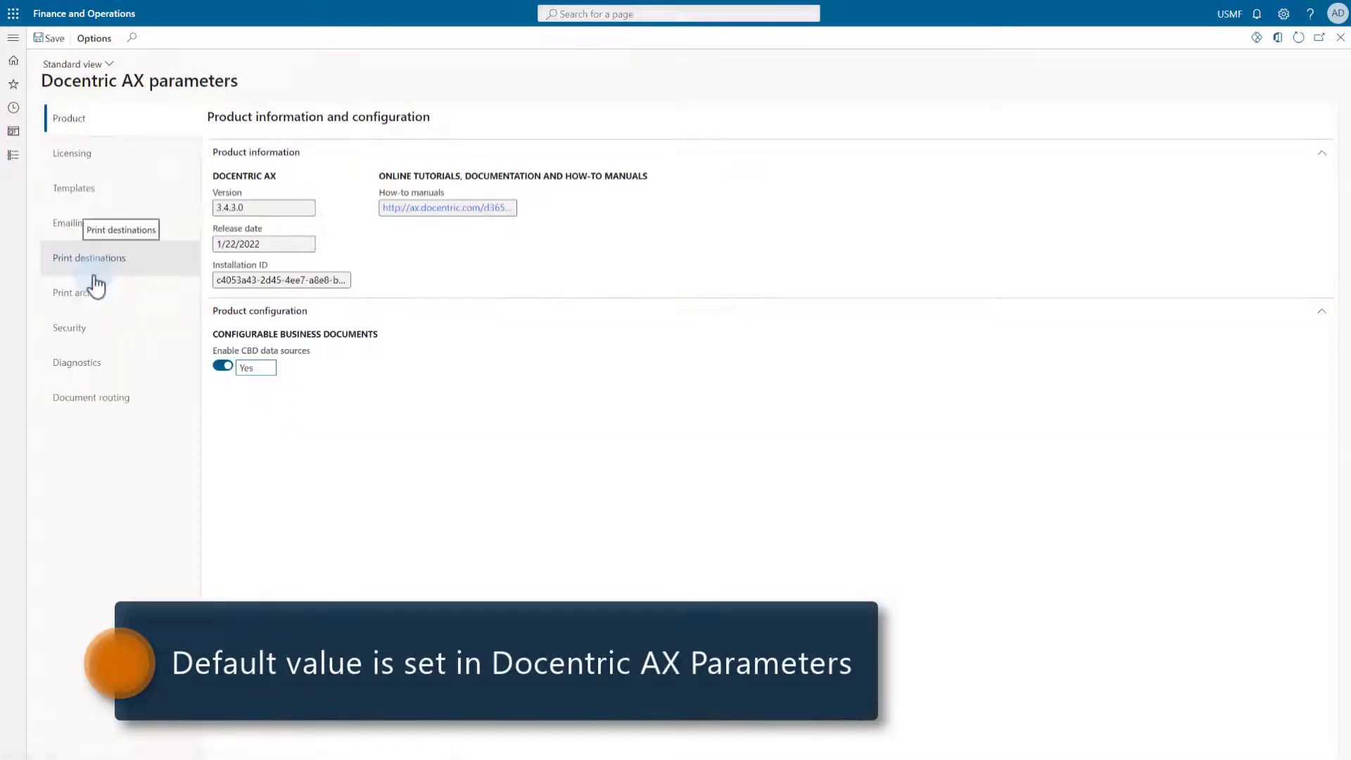
left_click(67, 227)
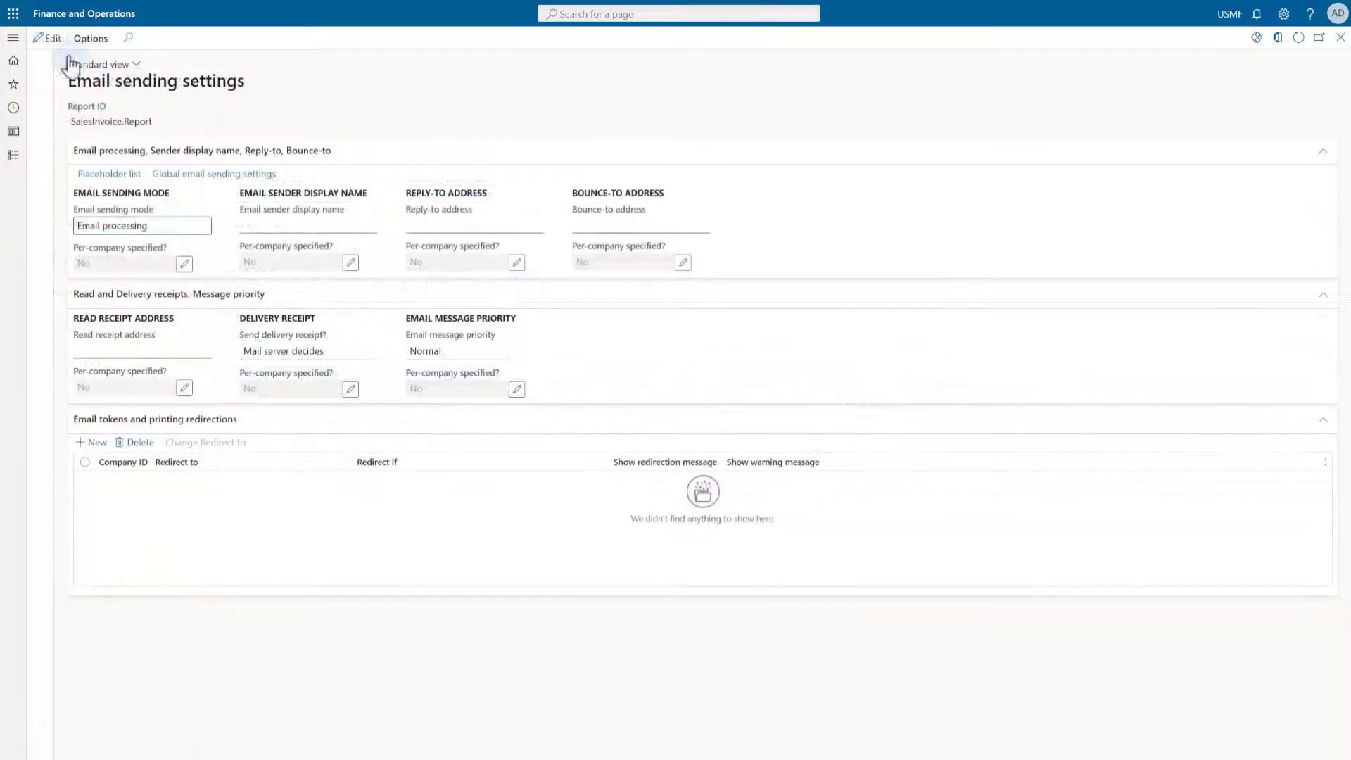
- Enter and save 'Docentric accounting department' as the email sender display name
left_click(47, 38)
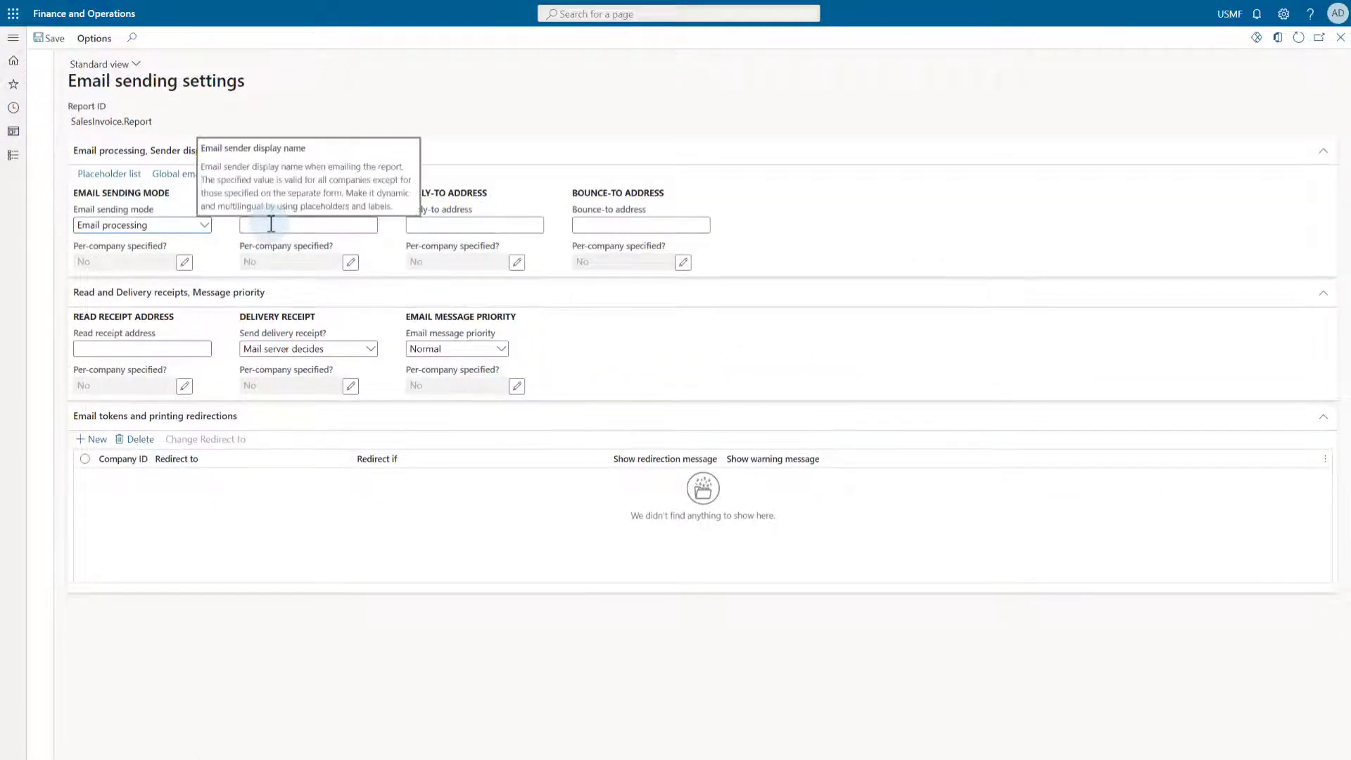
left_click(271, 224)
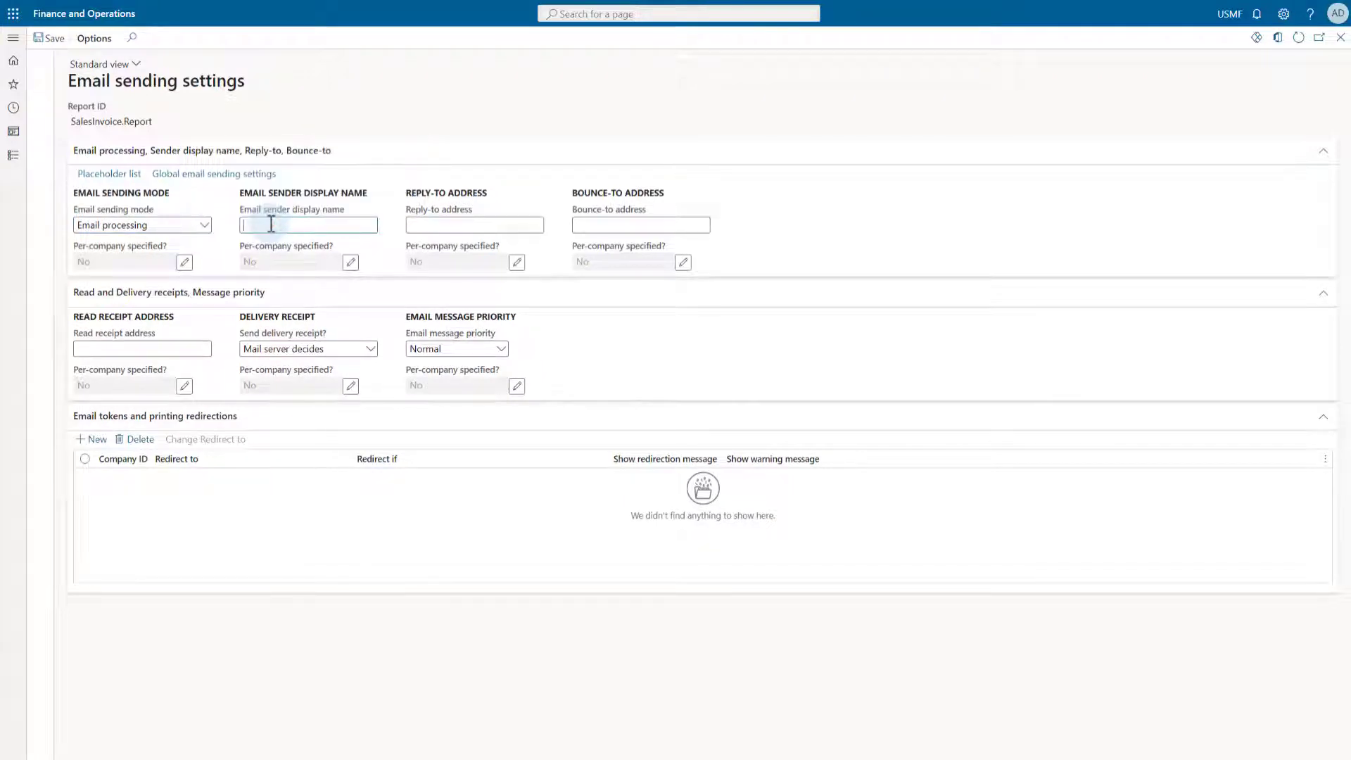
type("Docentri")
type("c accoun")
type("ting de")
type("partment")
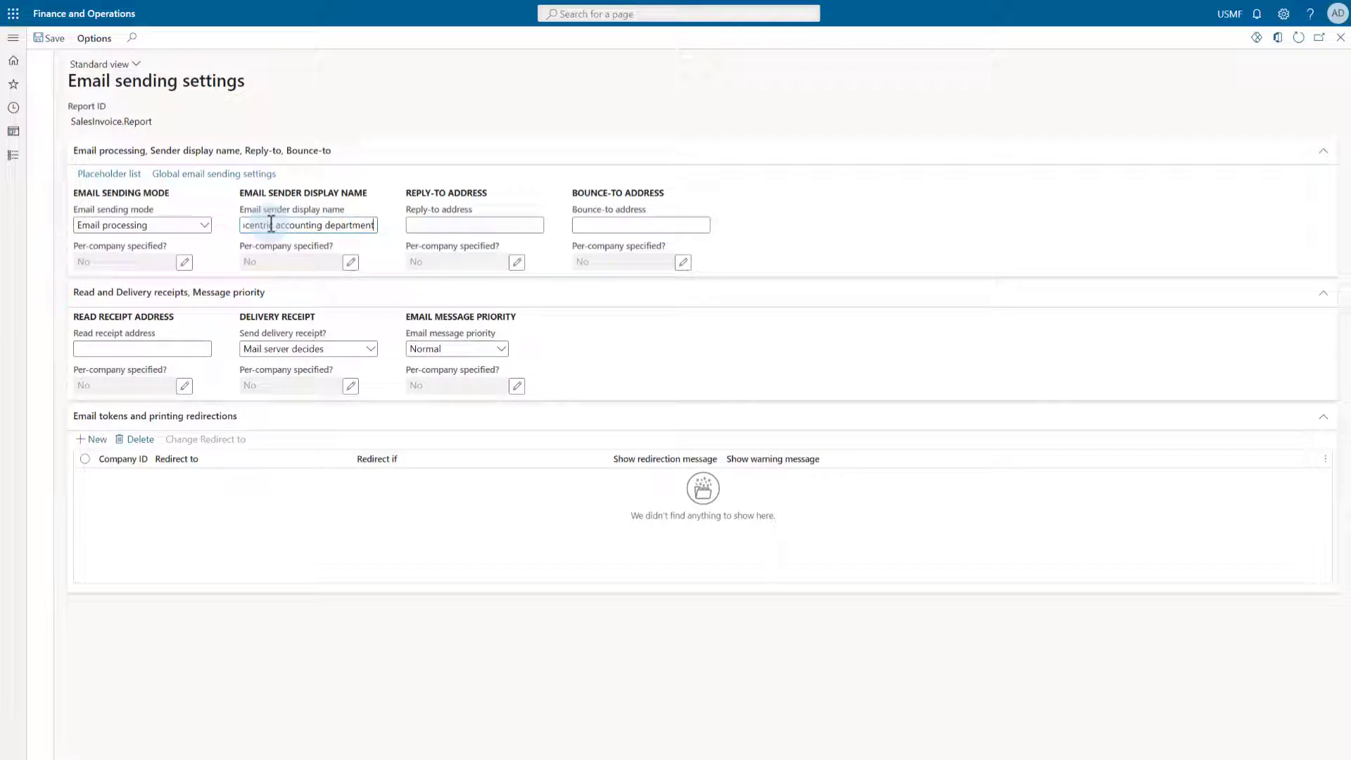
left_click(50, 38)
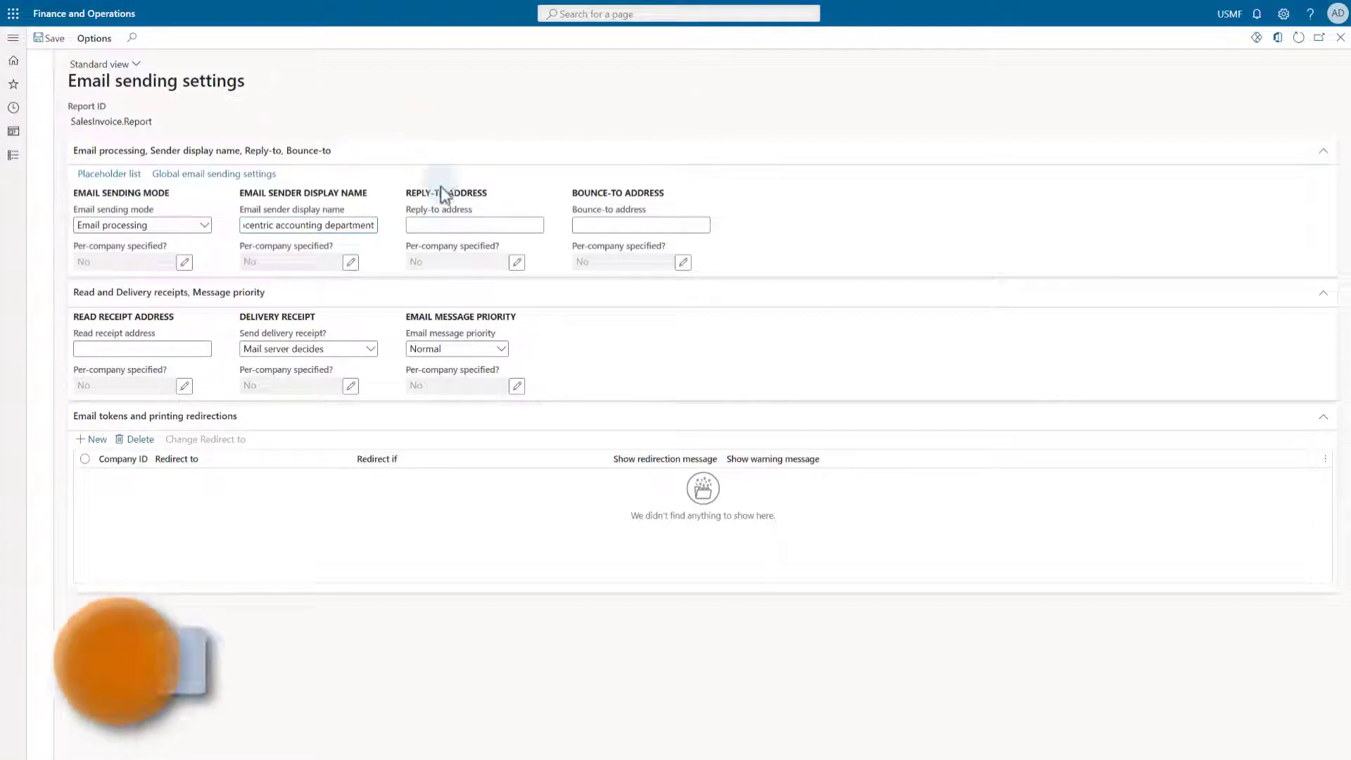
left_click(350, 263)
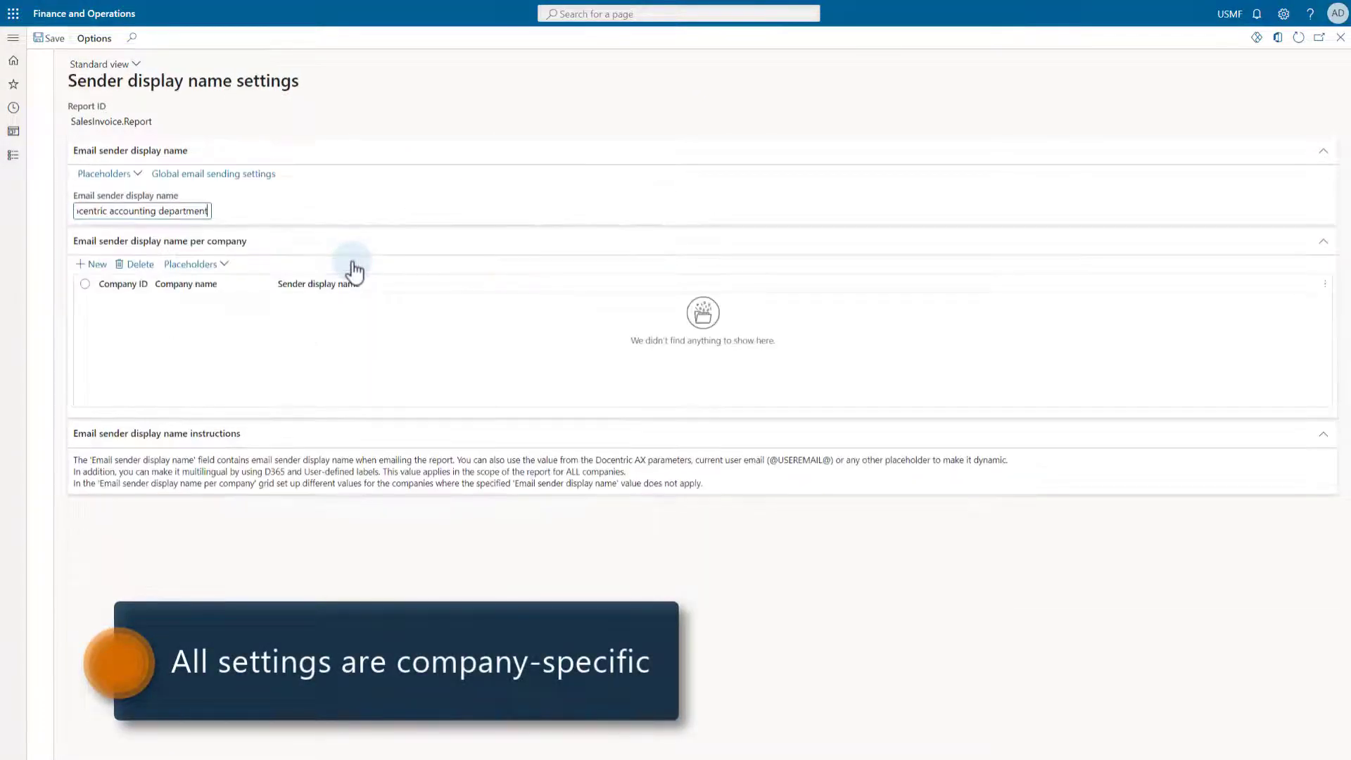
- Add a sender display name row for company USPI named 'USPI sender'
left_click(97, 267)
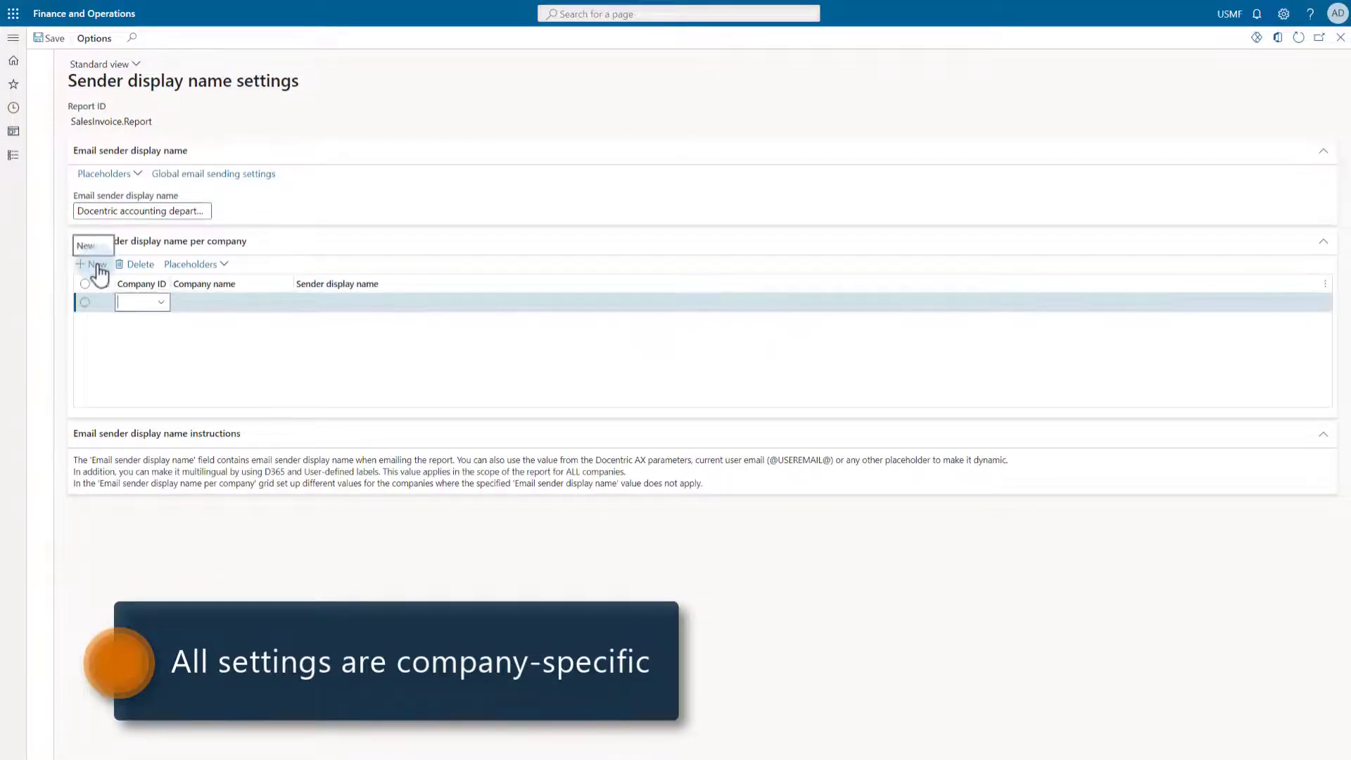
type("uspi")
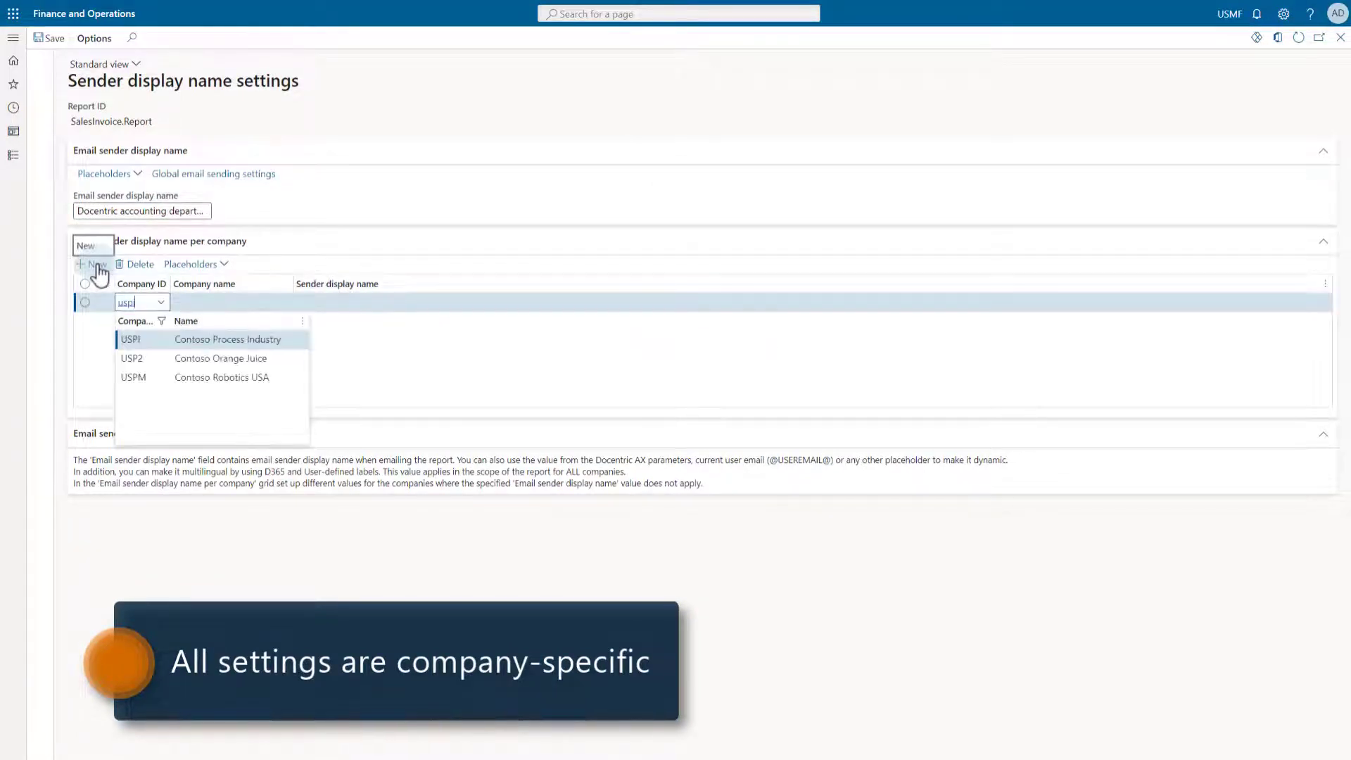
key("Tab")
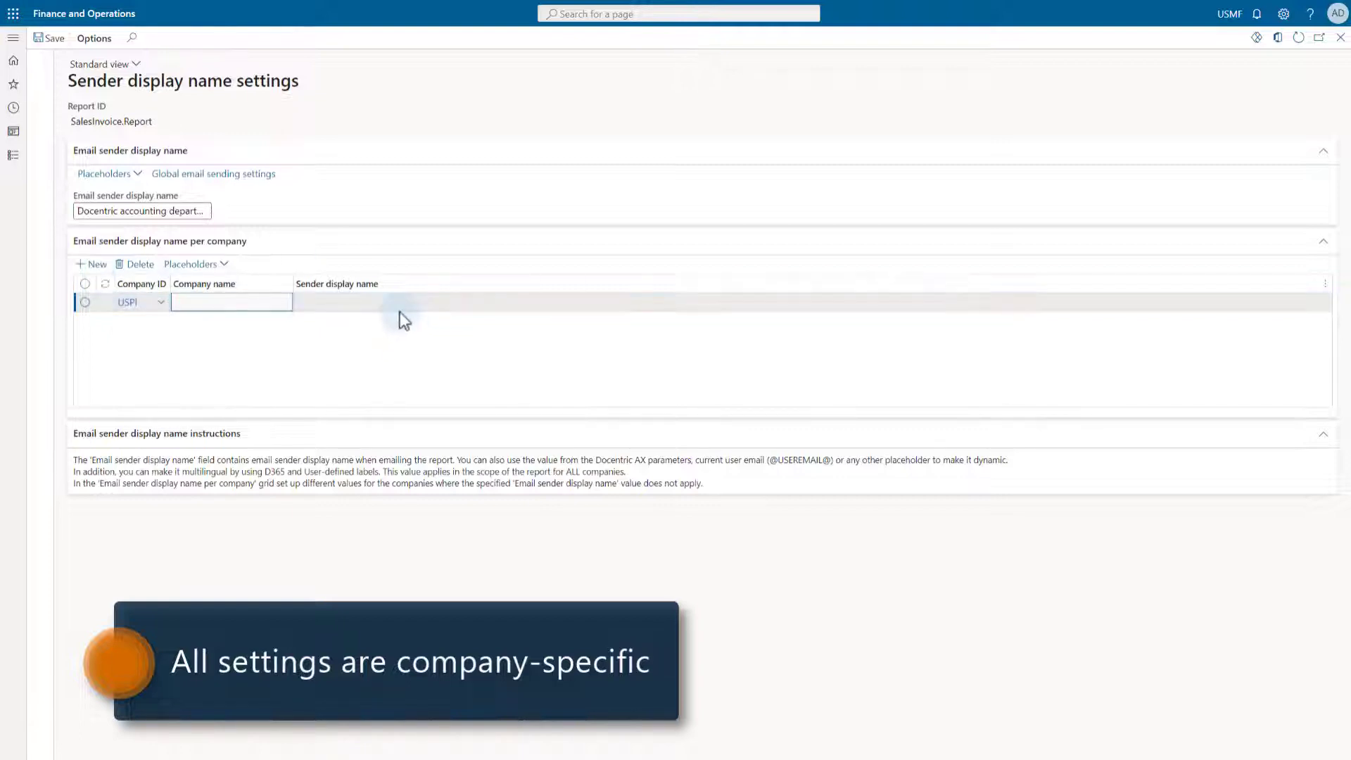
left_click(354, 303)
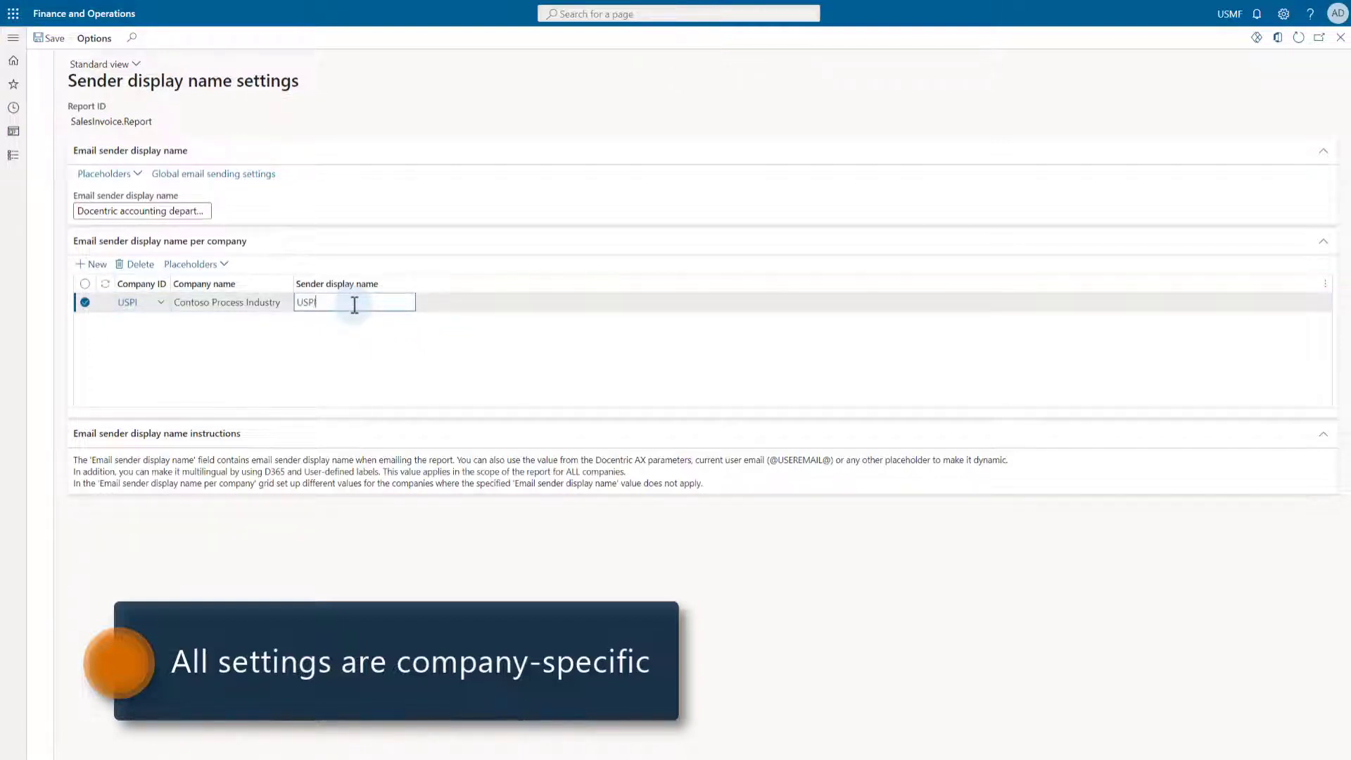
left_click(343, 377)
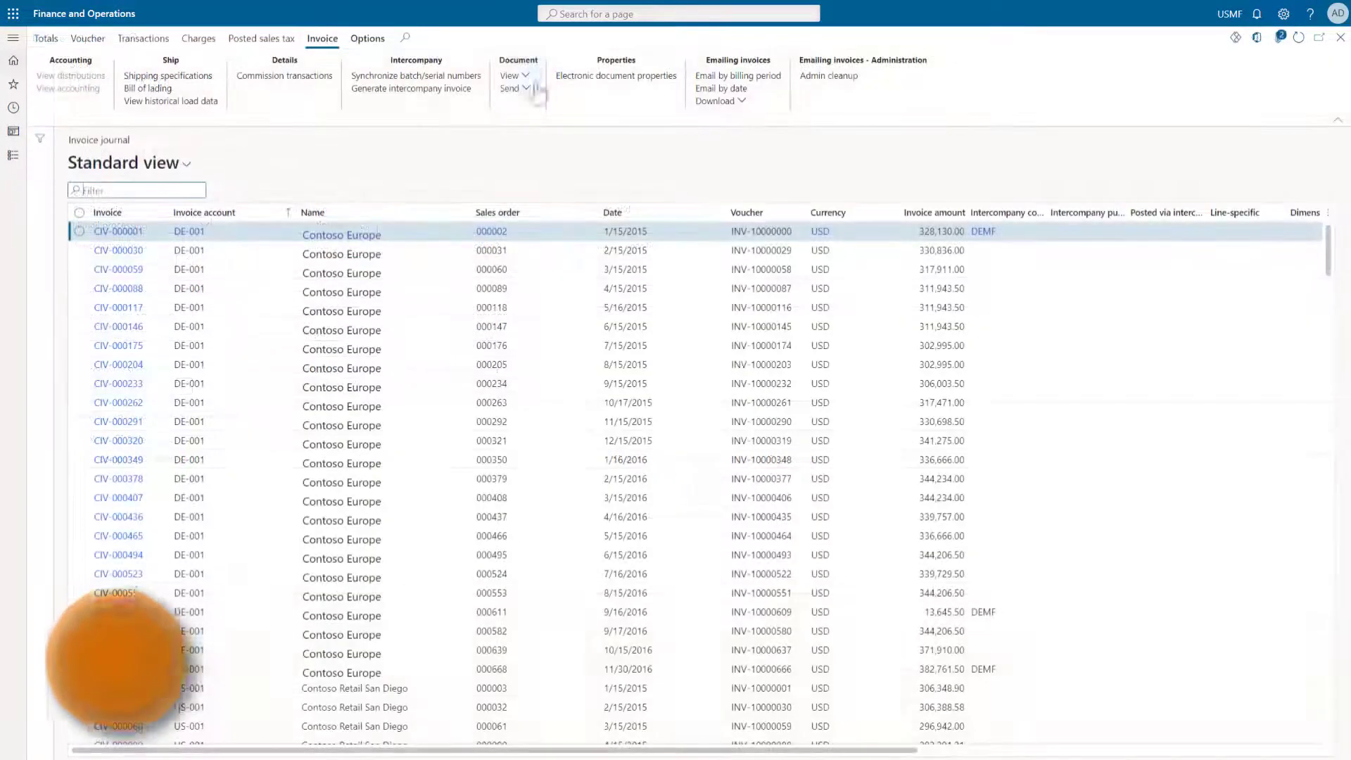
- Print invoice CIV-000001 using print management and select its newly queued email in batch sending status
left_click(511, 75)
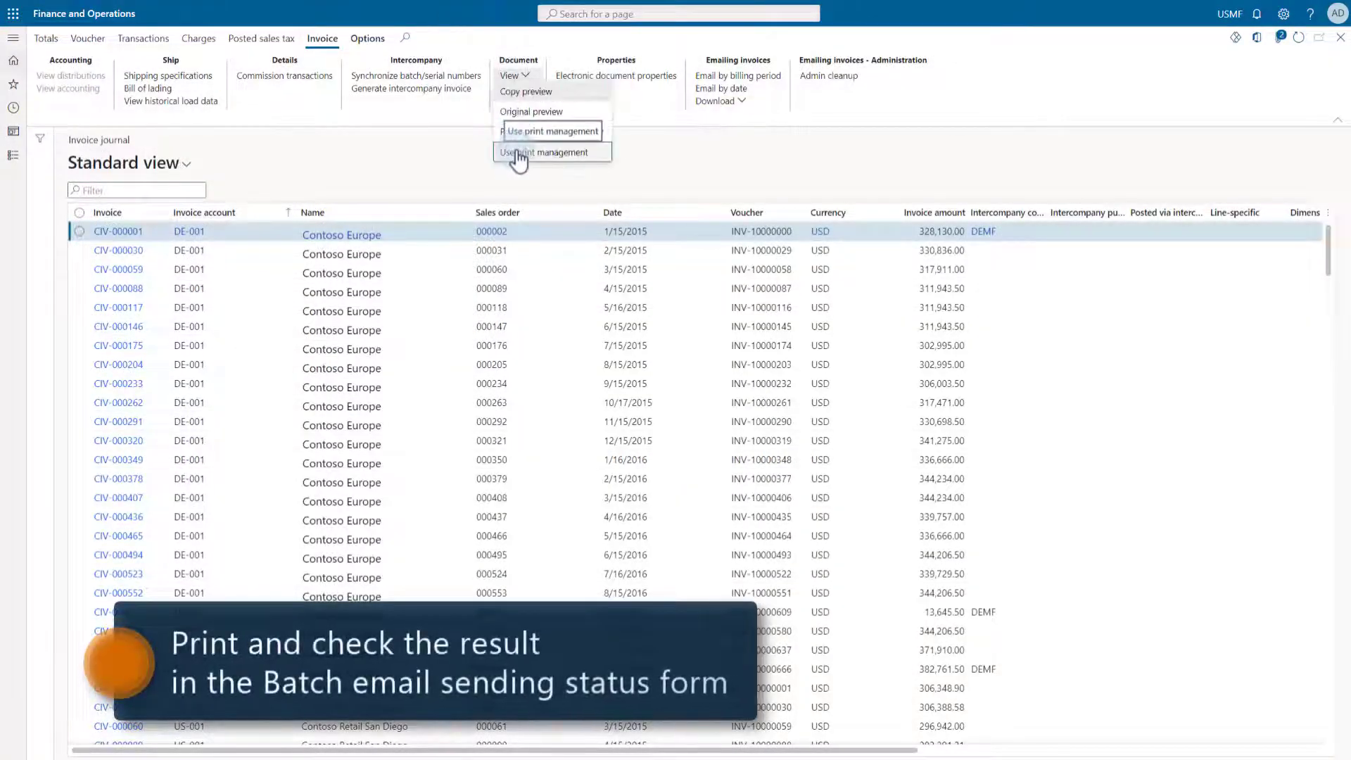
left_click(518, 152)
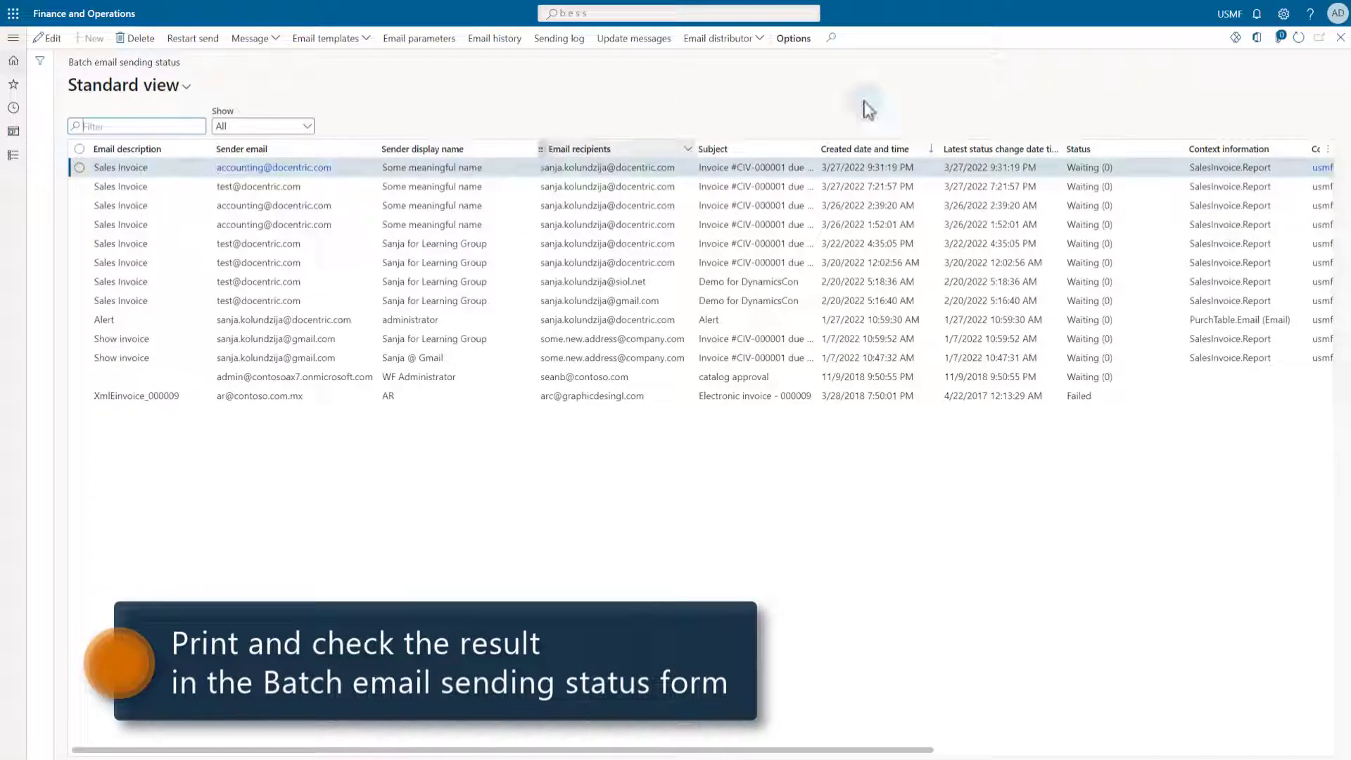
left_click(1297, 37)
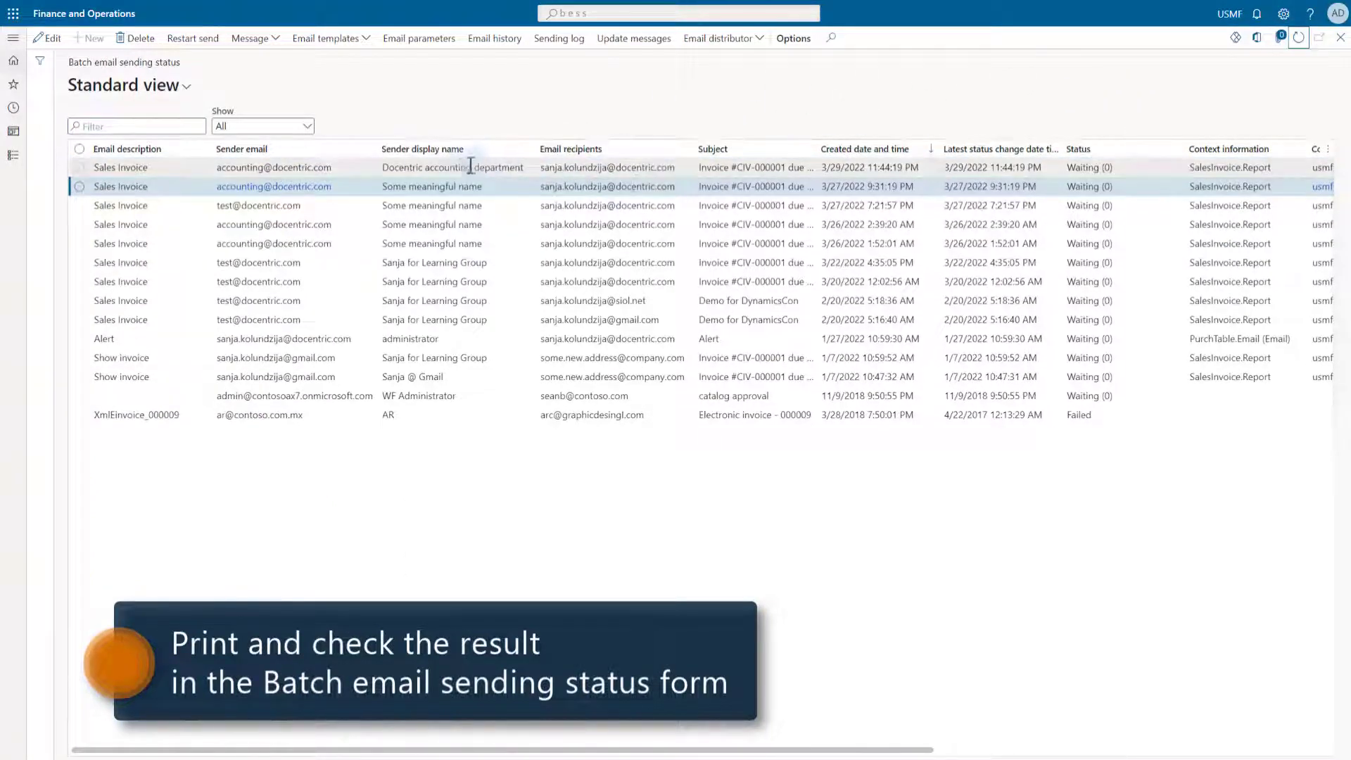
left_click(461, 167)
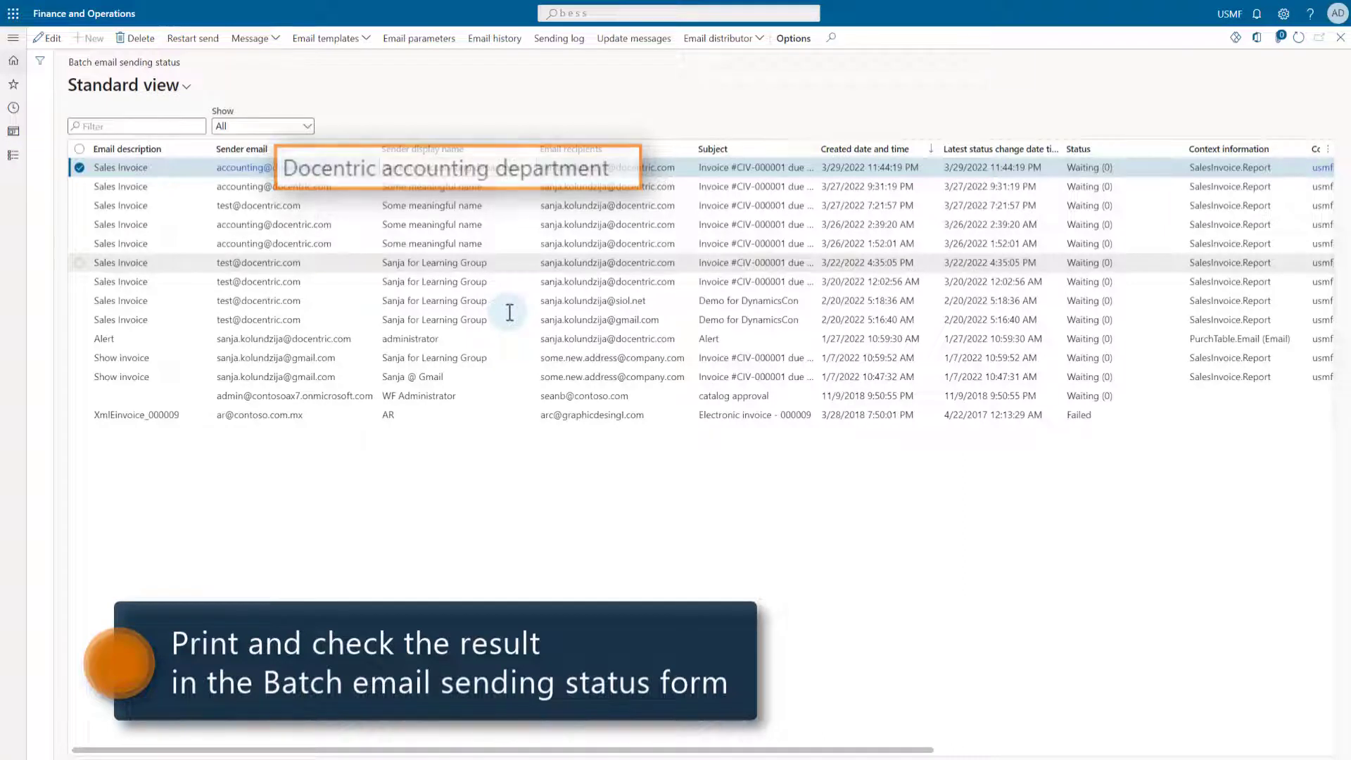
left_click(248, 40)
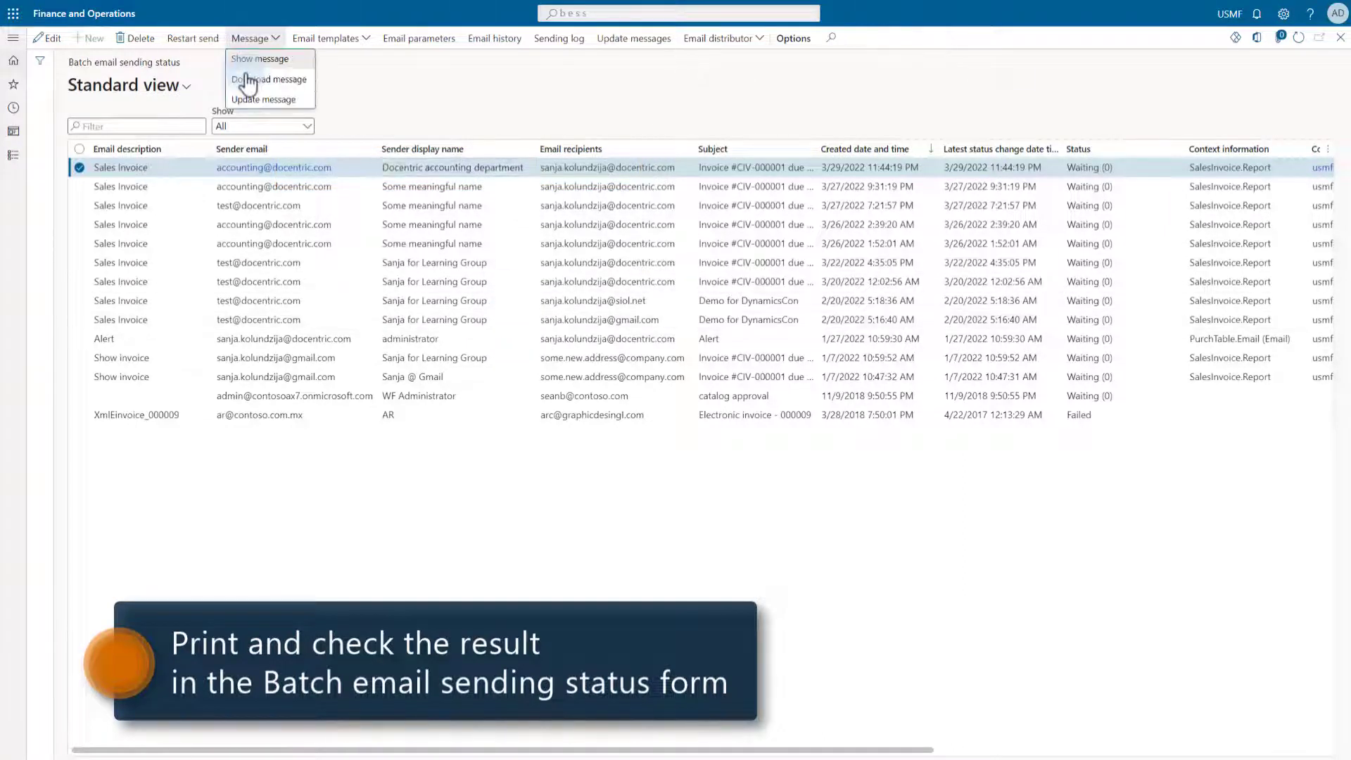
- Download the queued invoice email, keep the file and open it in Outlook
left_click(247, 87)
left_click(198, 746)
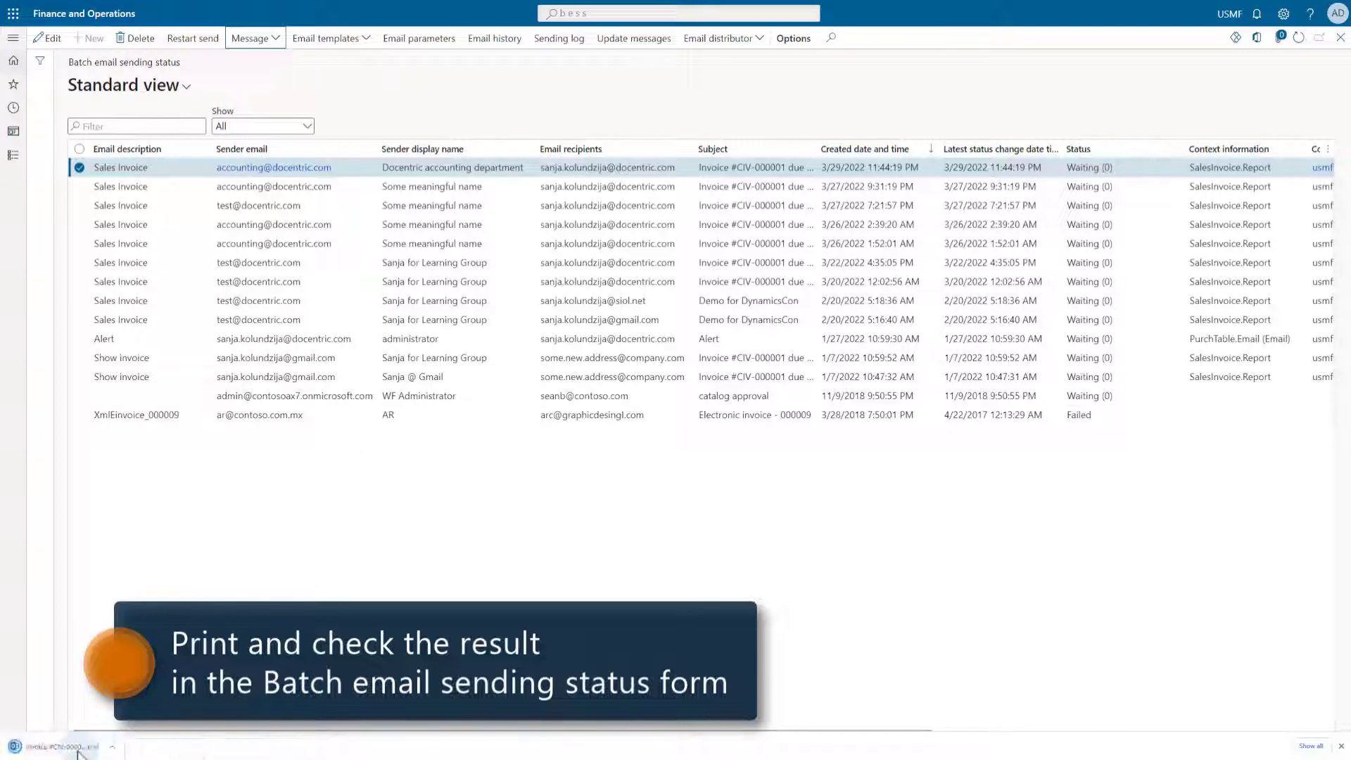
left_click(49, 746)
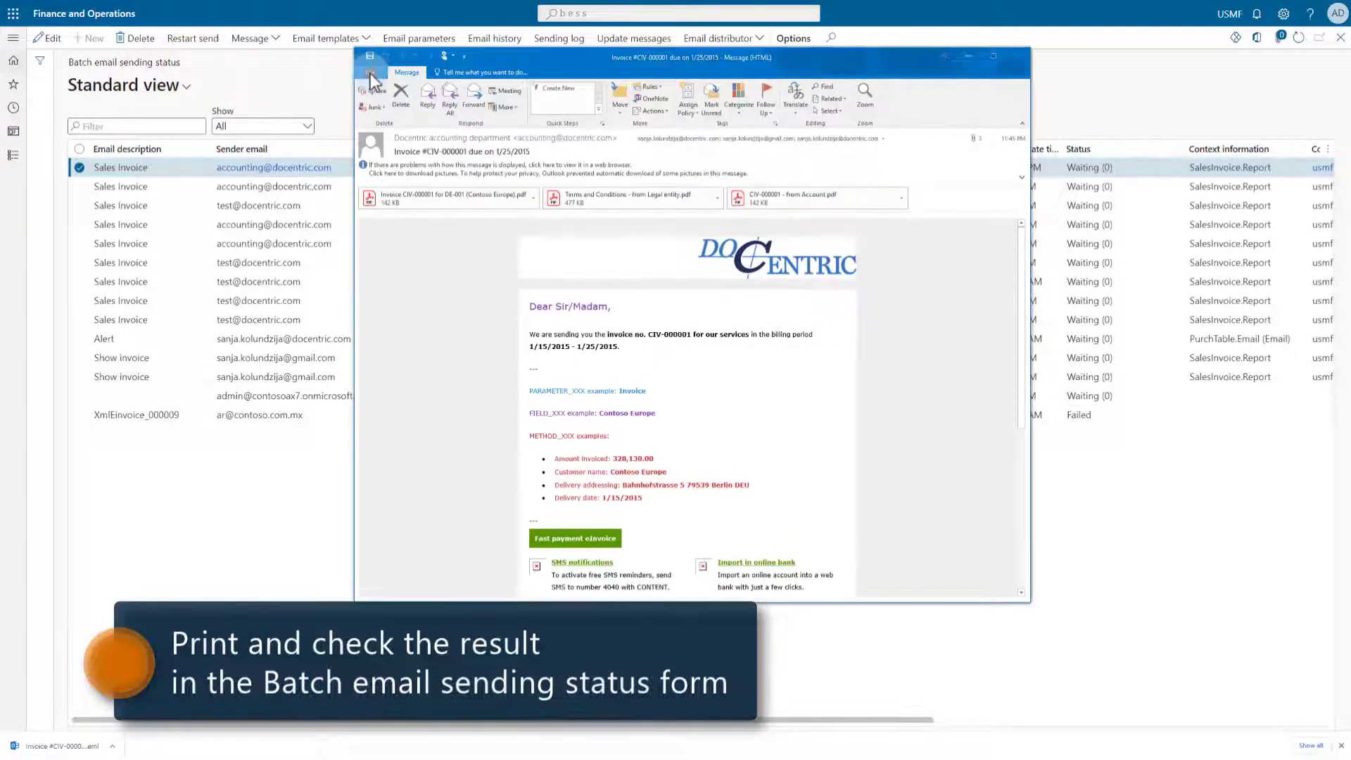
- Show the message's internet headers and select the From line showing Docentric accounting department
left_click(370, 73)
left_click(473, 357)
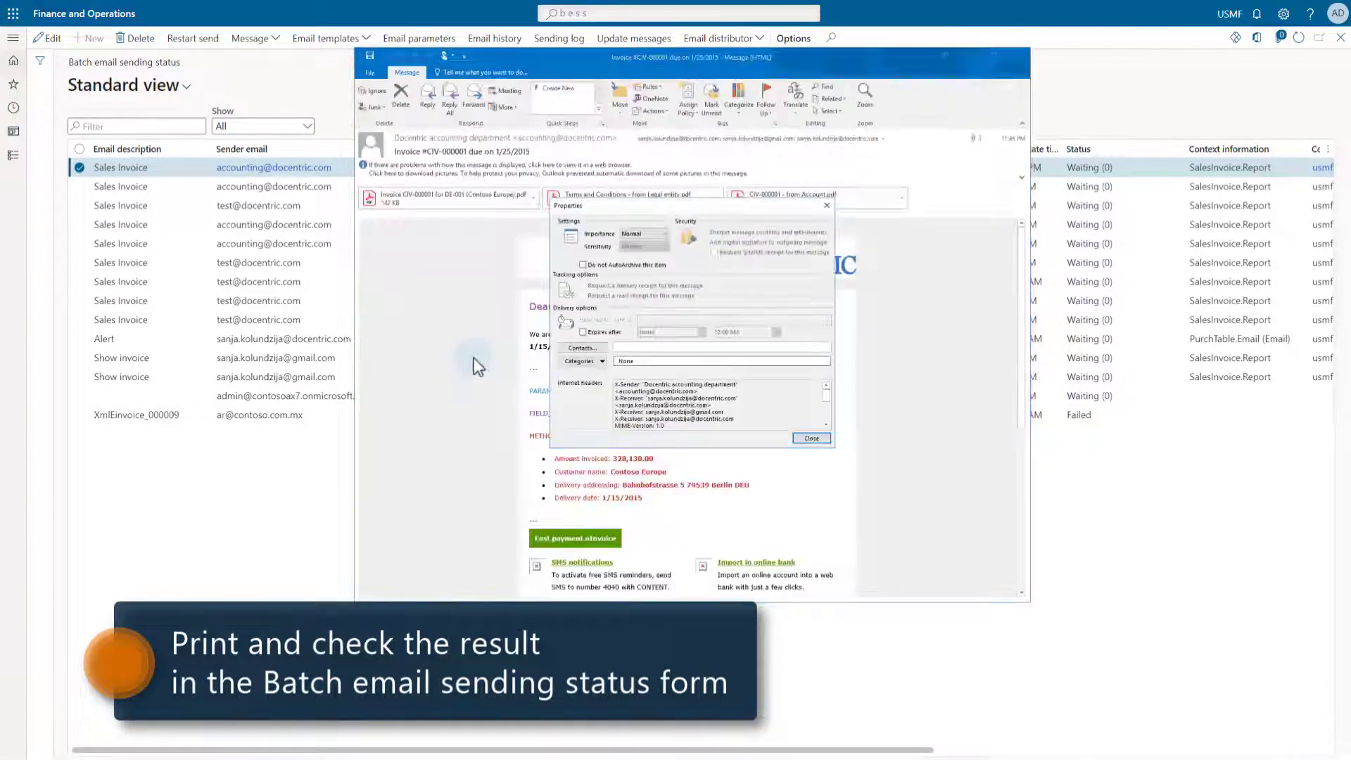
left_click(826, 425)
left_click(826, 424)
left_click(826, 424)
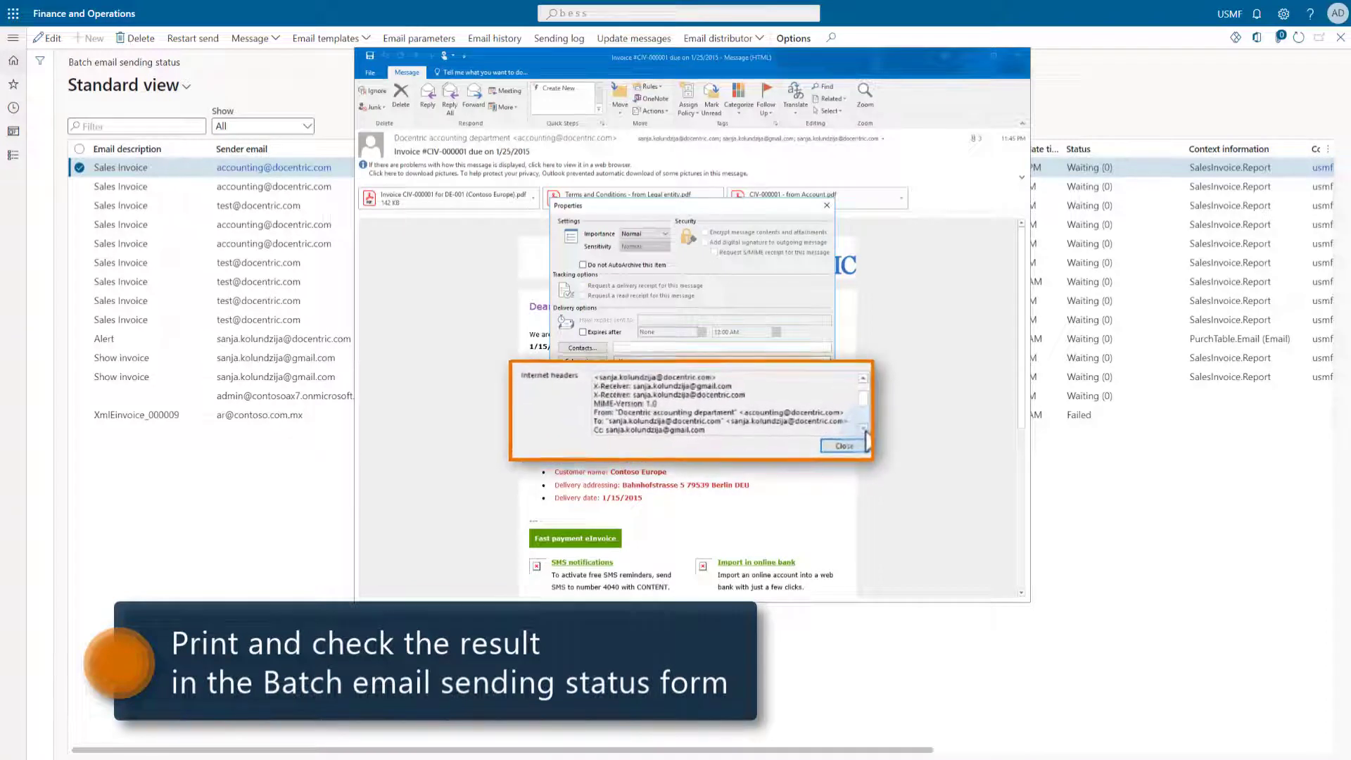
left_click(833, 425)
left_click_drag(873, 402, 567, 402)
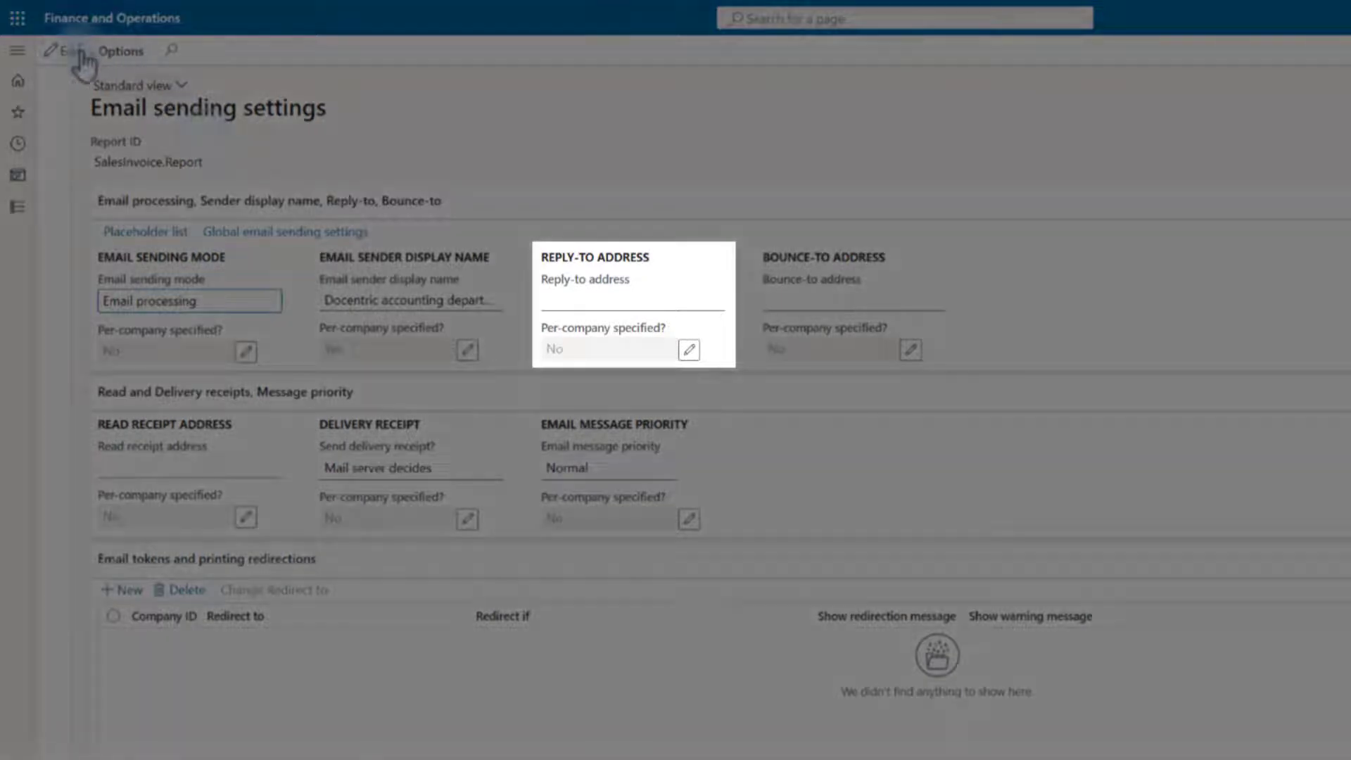
- Edit SalesInvoice.Report's Email sending settings and enter the reply-to address
left_click(65, 52)
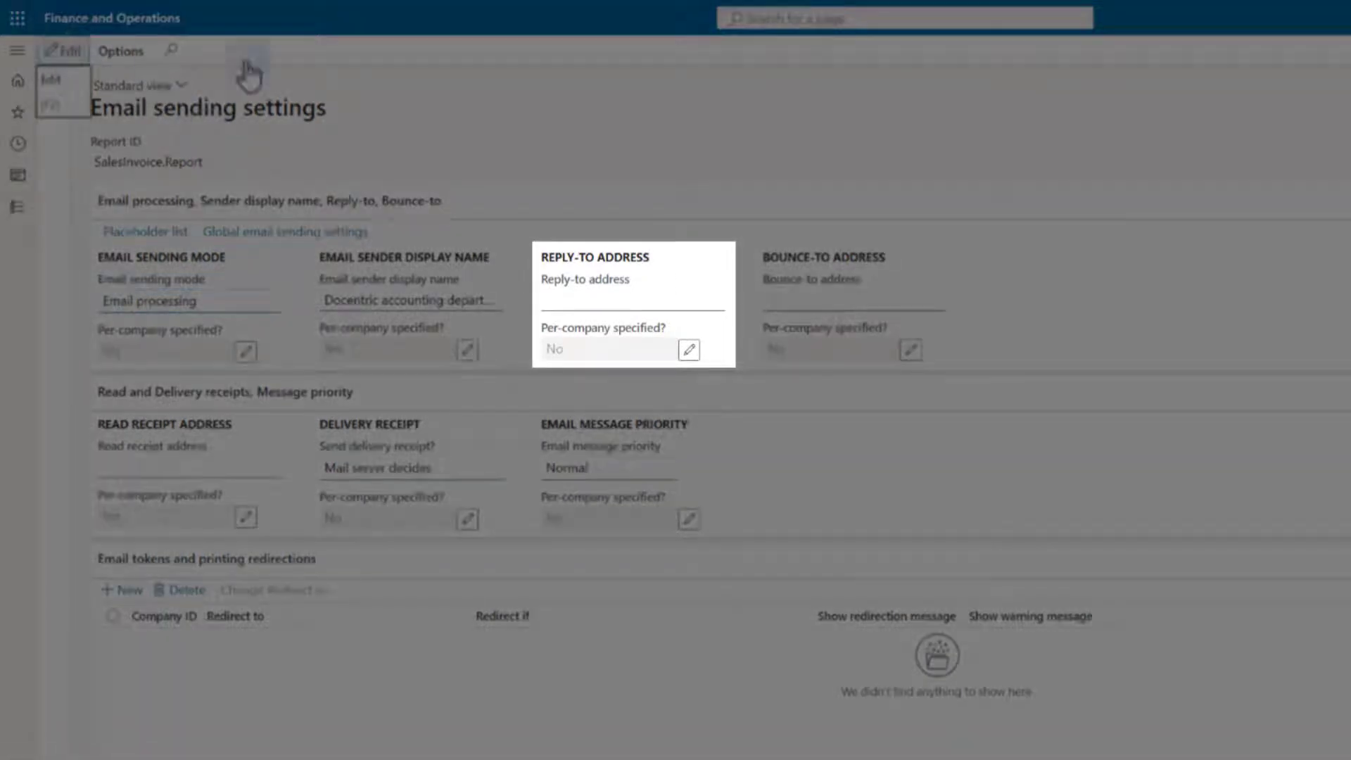
left_click(597, 306)
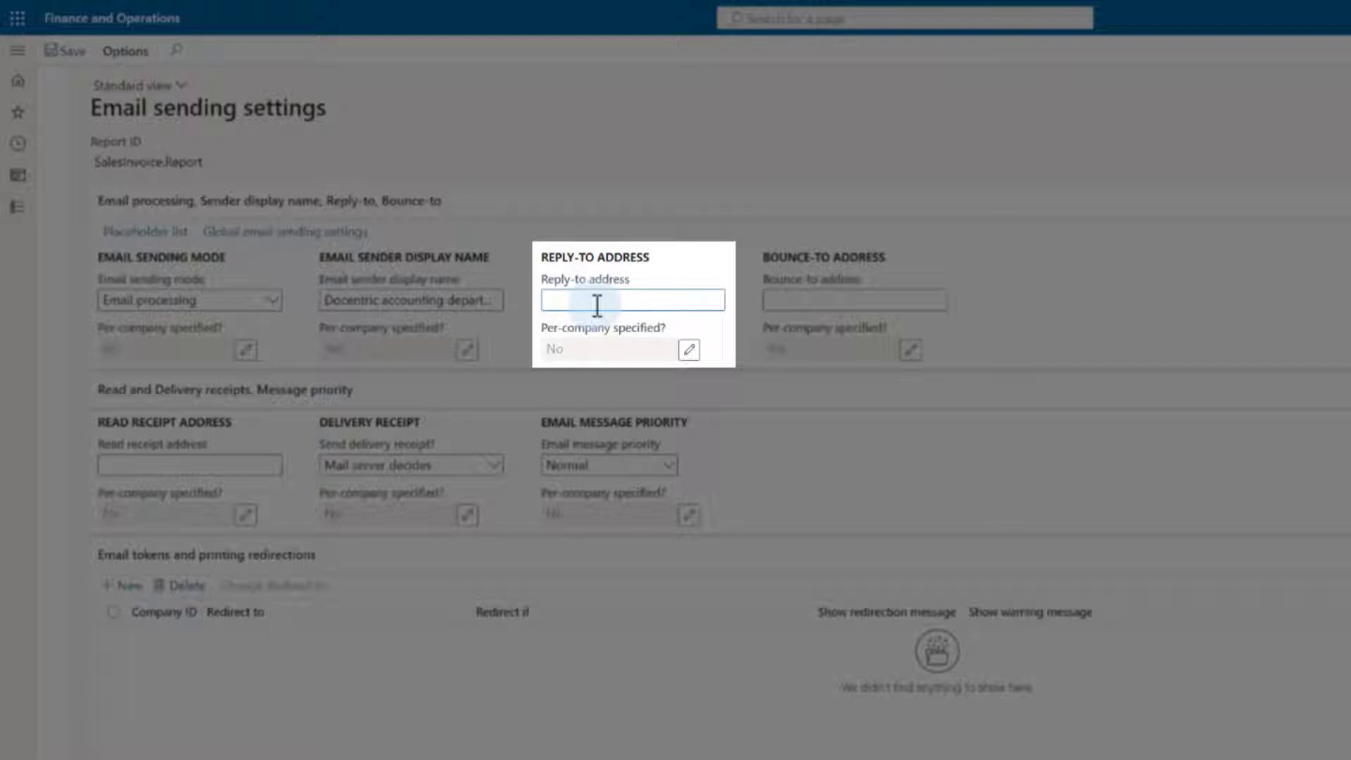
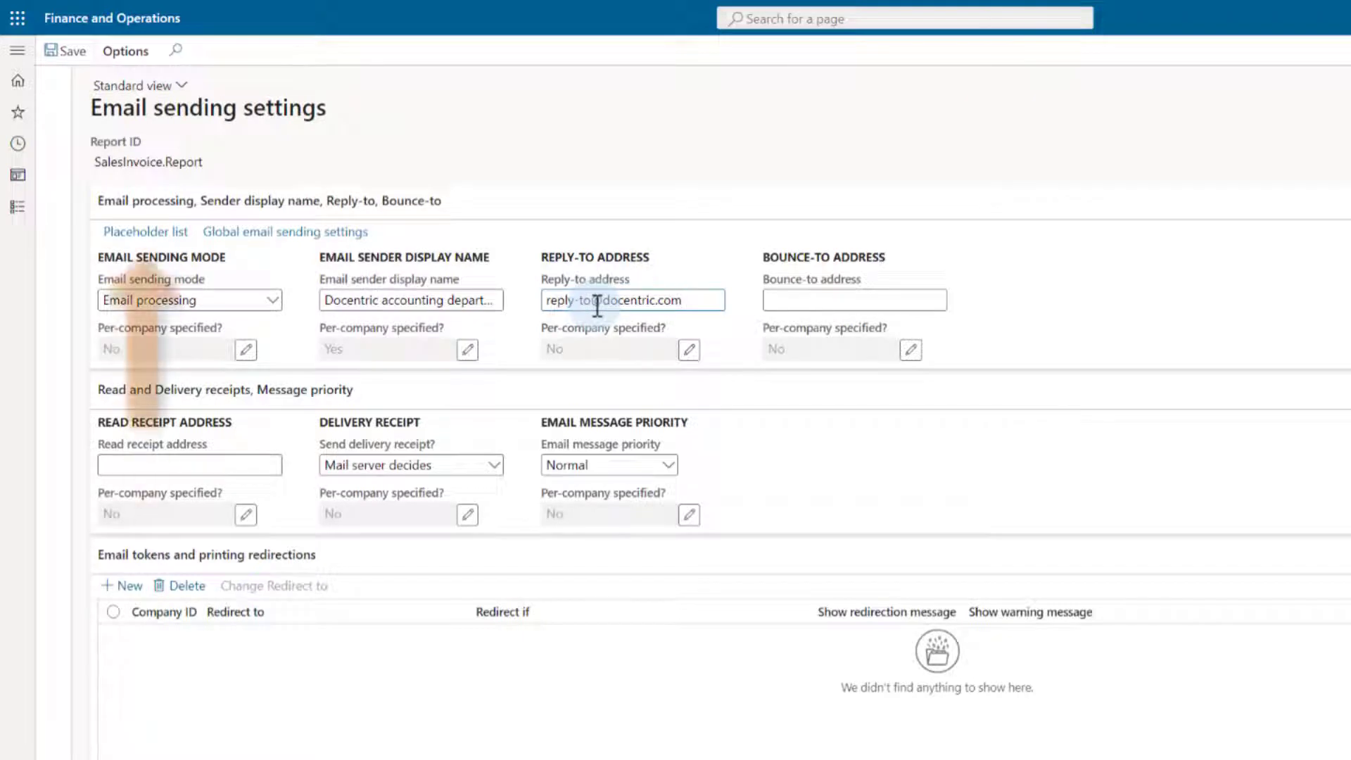
left_click(156, 466)
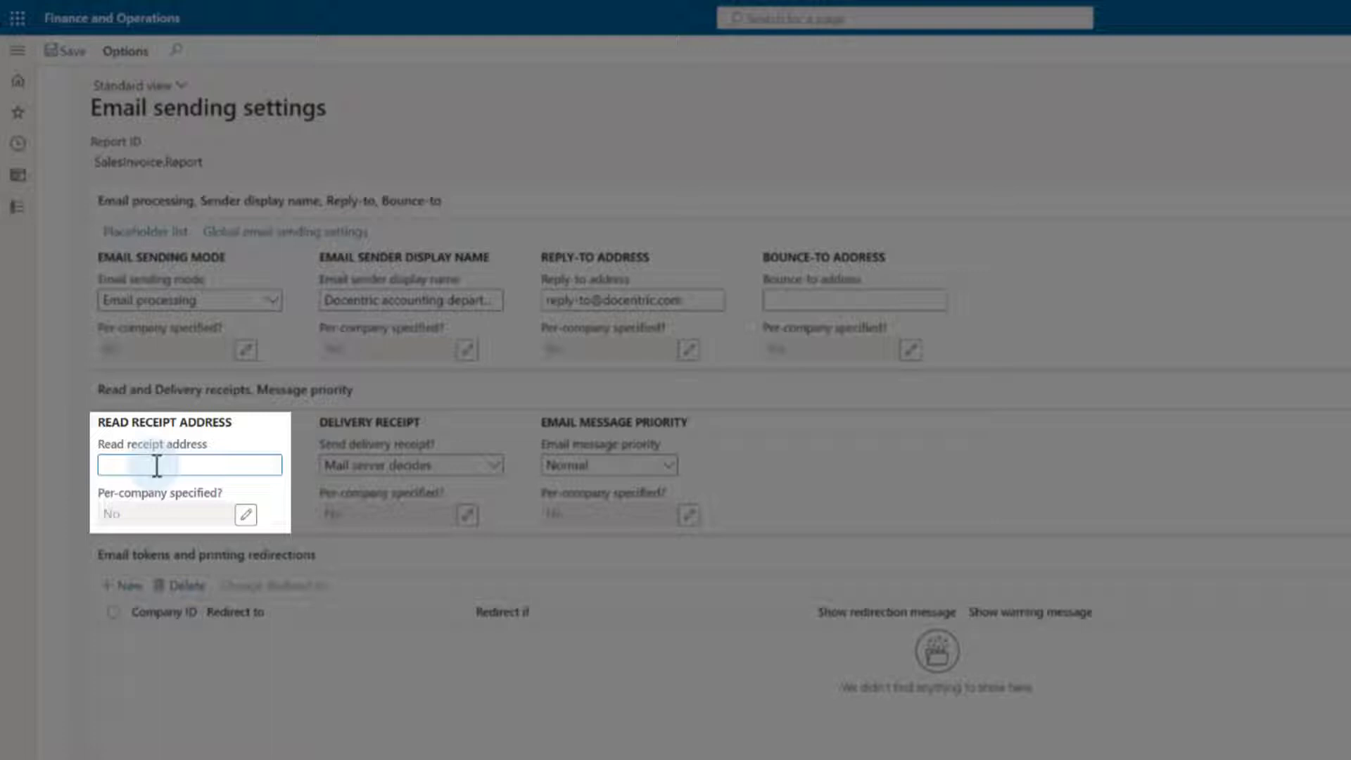
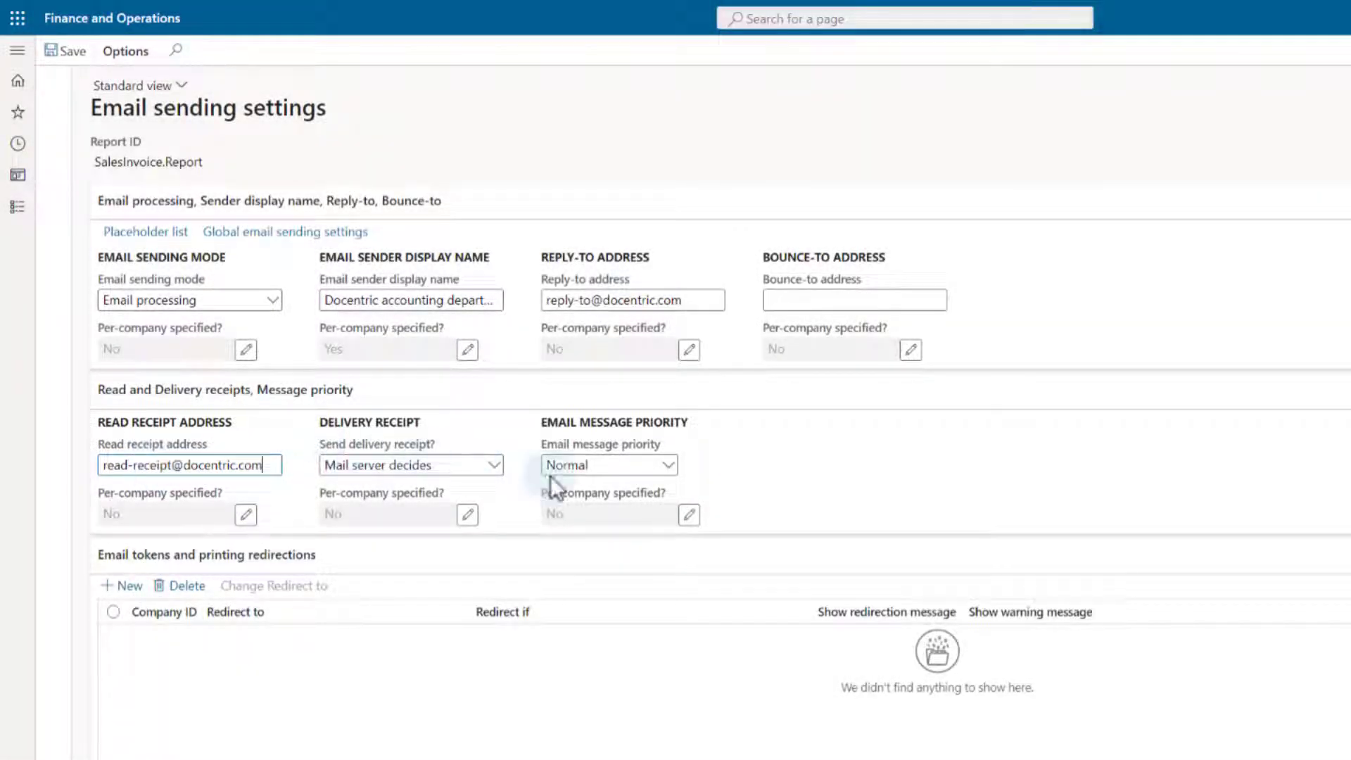
- Enter the read-receipt address, set Email message priority to High, and save the settings
left_click(669, 470)
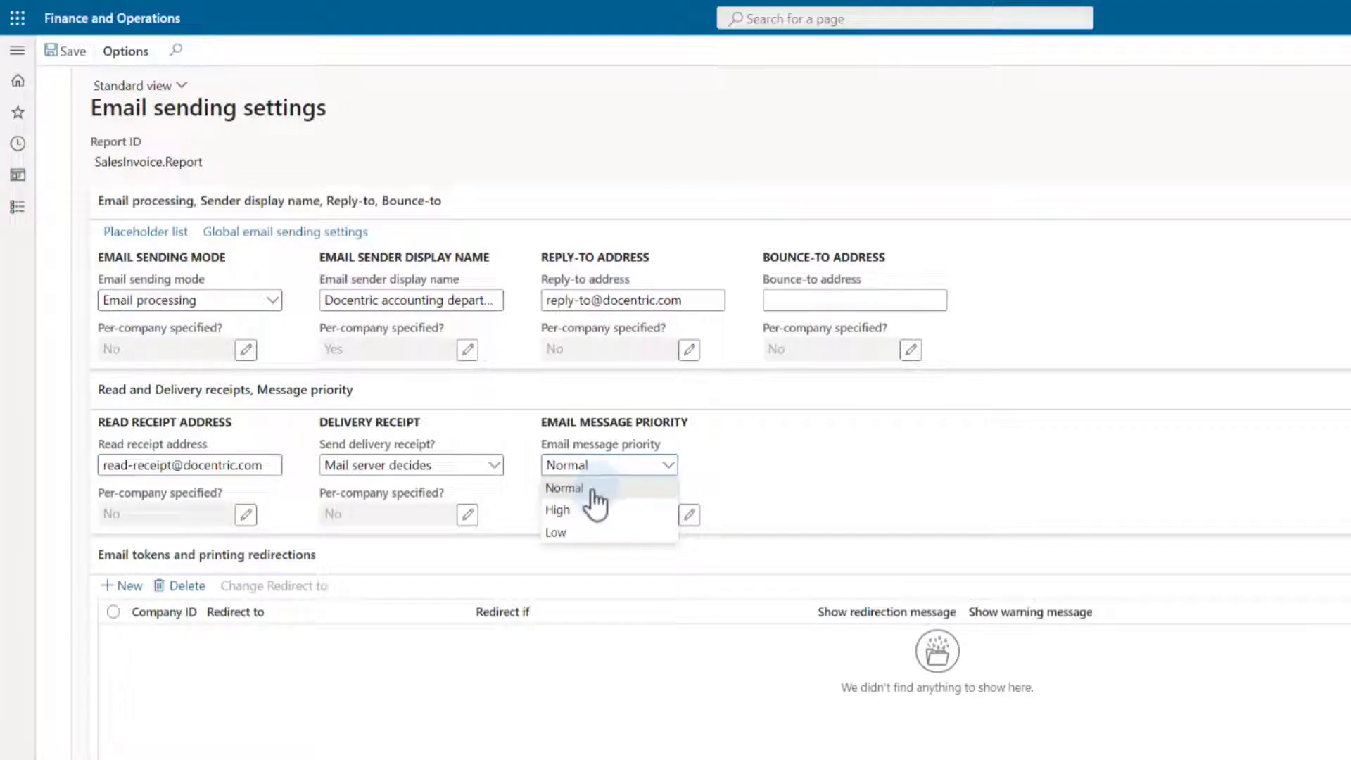
left_click(558, 510)
left_click(65, 54)
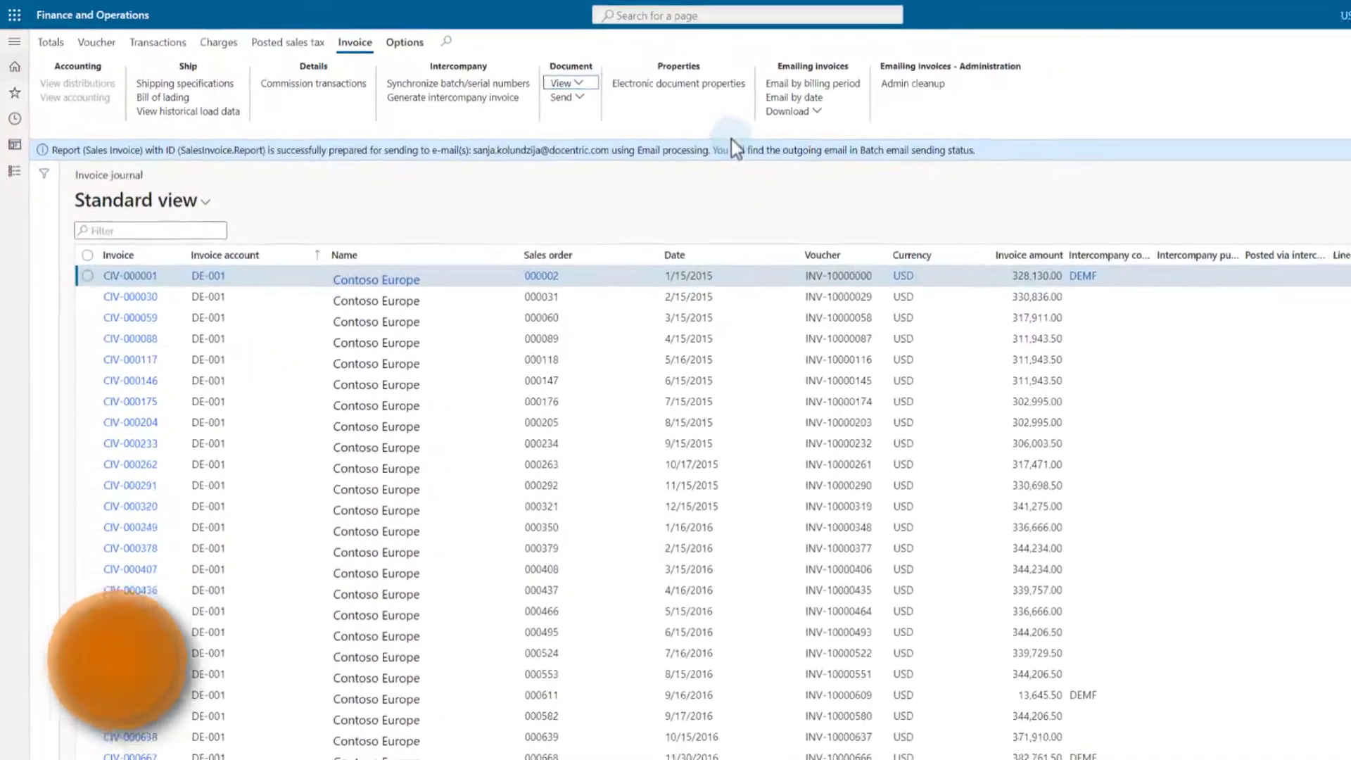
- Reprint invoice CIV-000001 via print management, then download and open its queued email
left_click(562, 83)
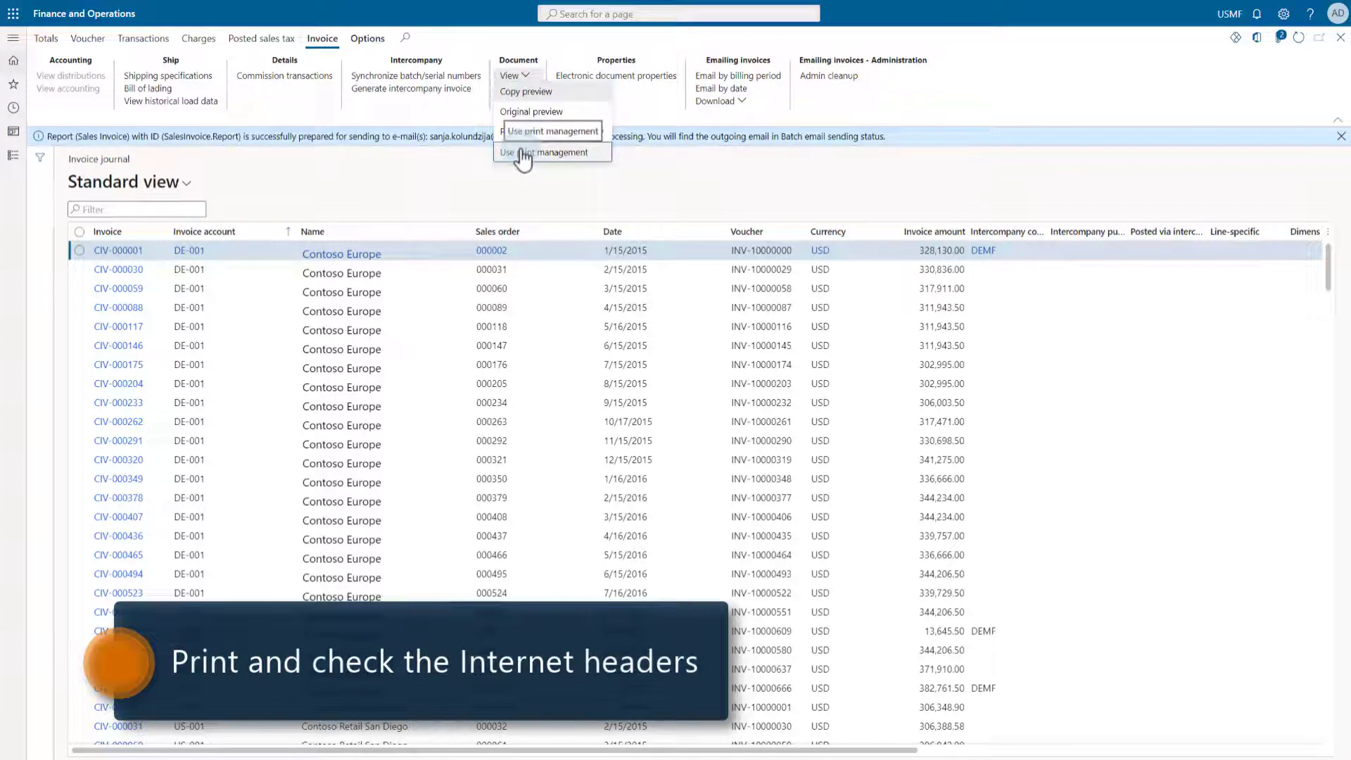
left_click(523, 153)
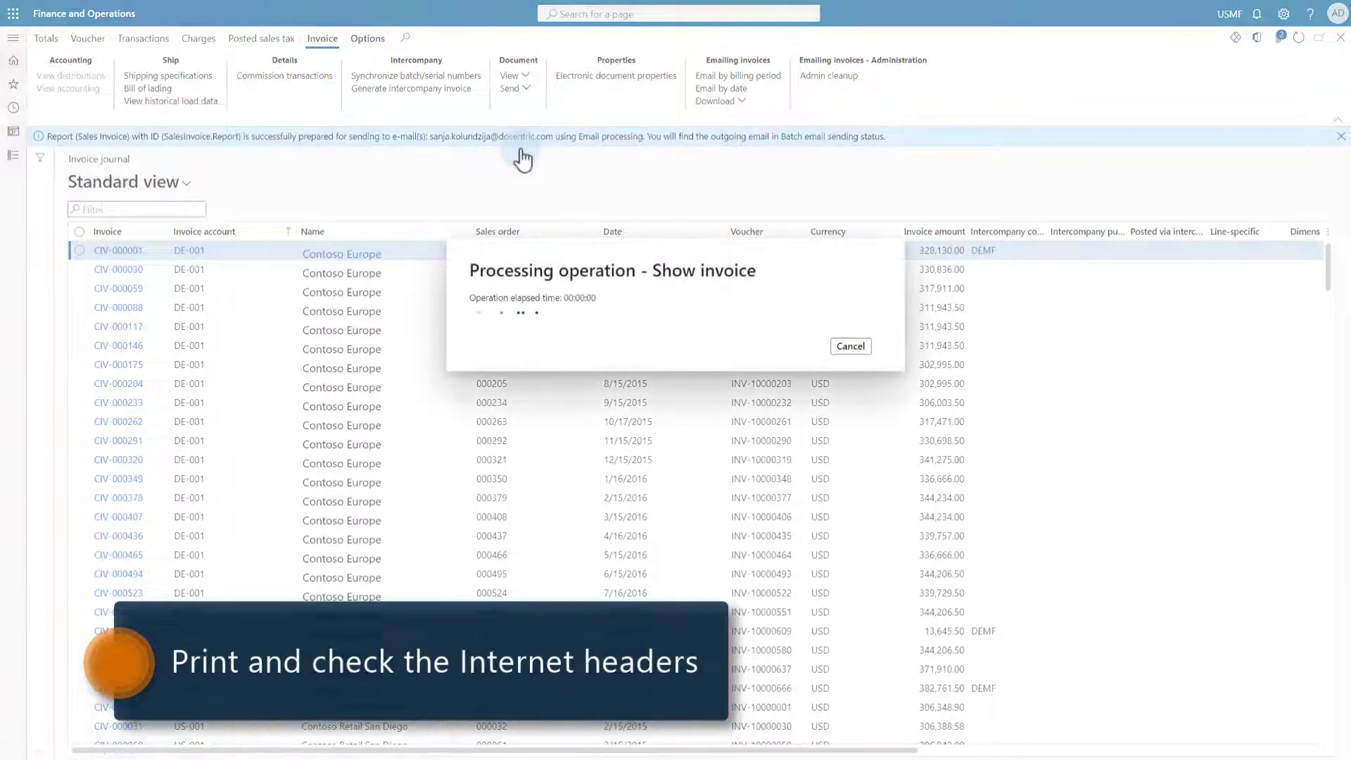
left_click(521, 136)
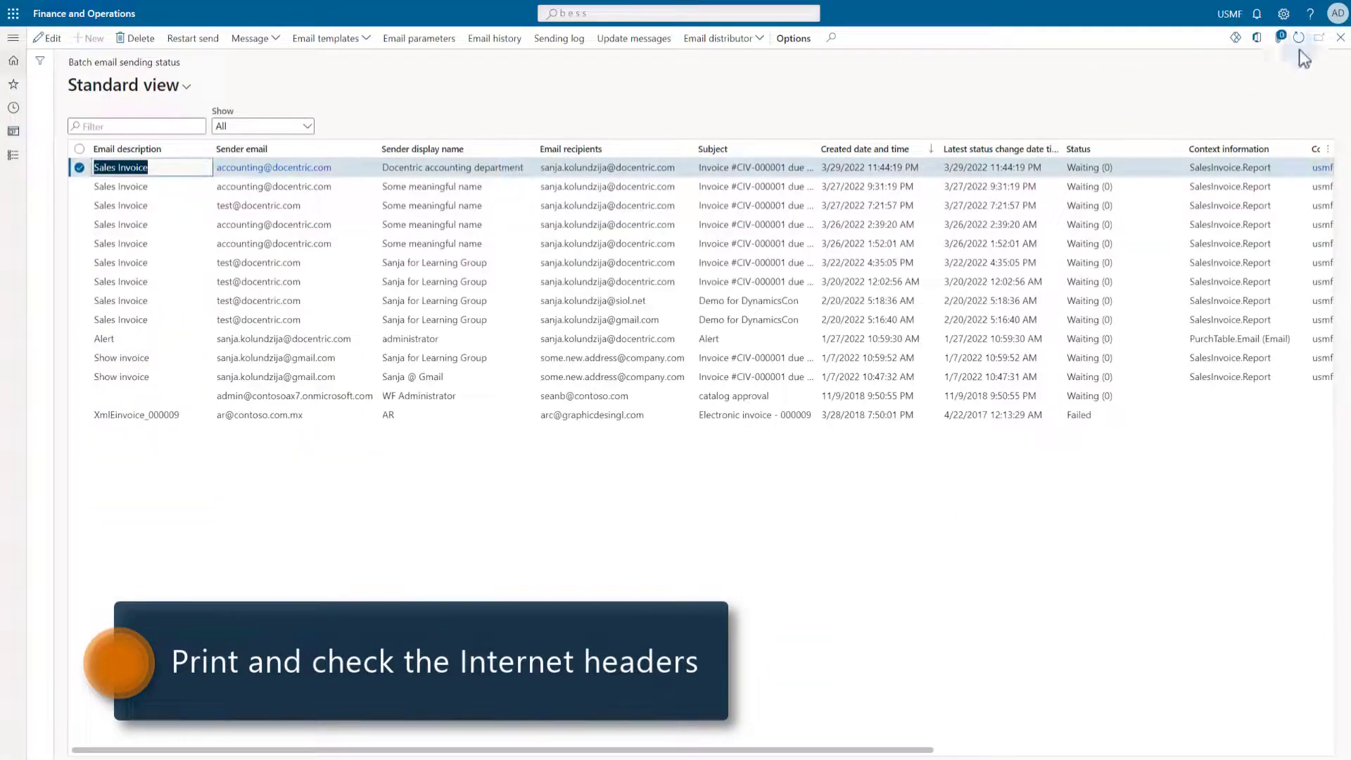
left_click(251, 38)
left_click(248, 79)
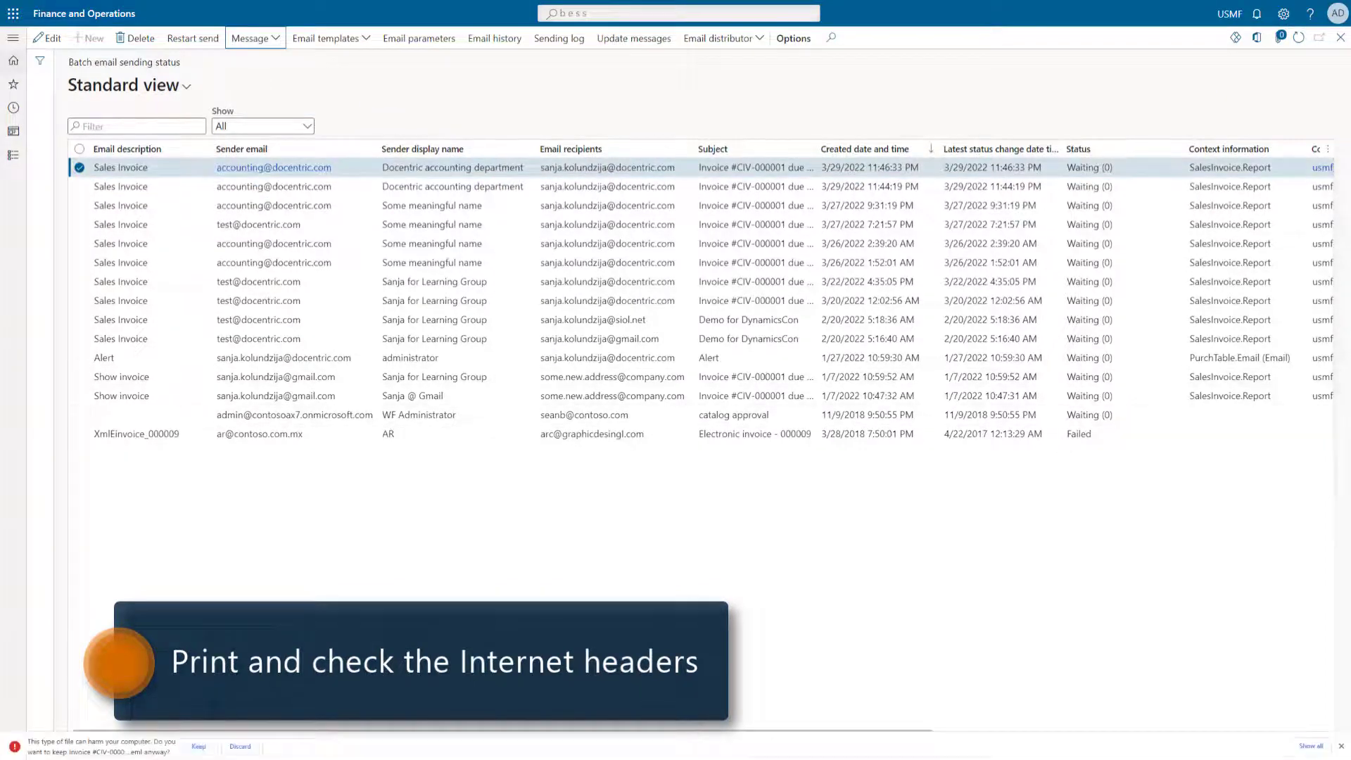
left_click(69, 747)
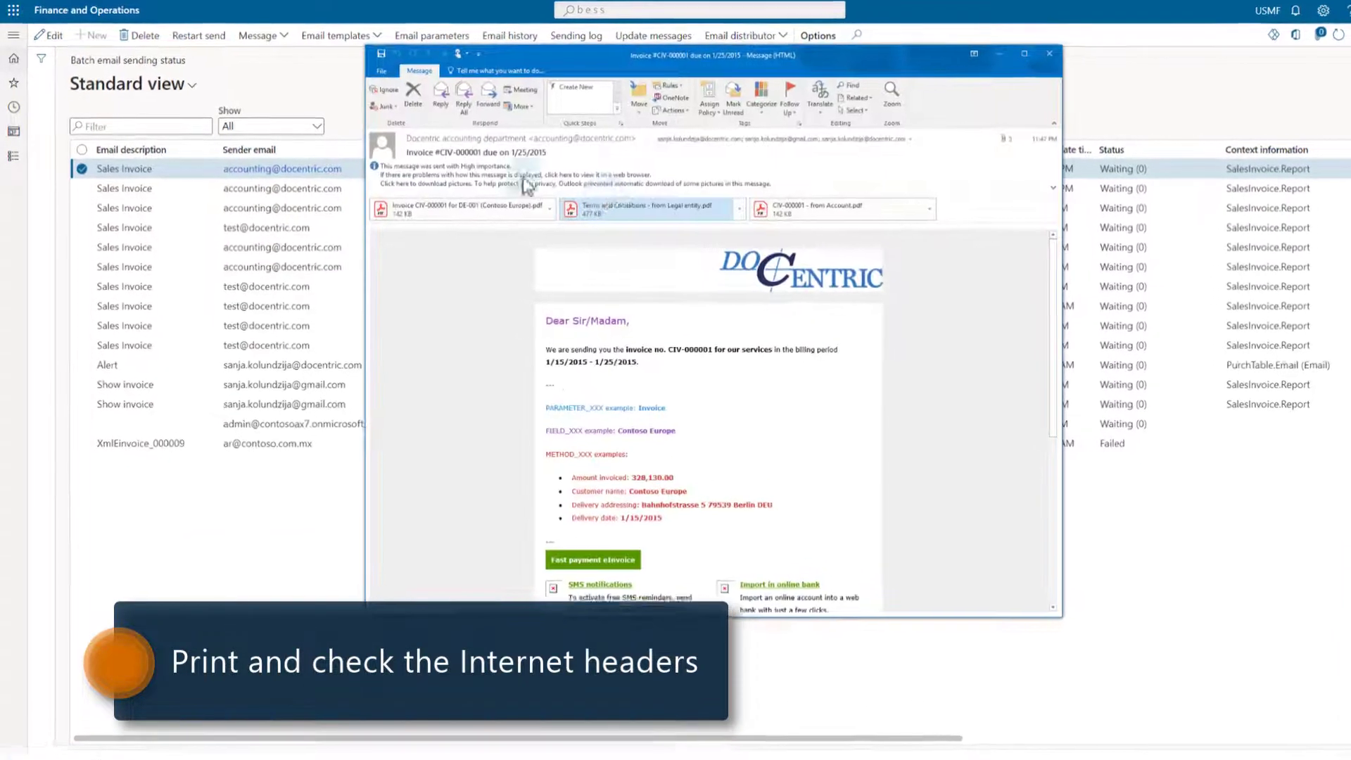
- Show the message's internet headers and select the Disposition-Notification-To read-receipt line
left_click(383, 91)
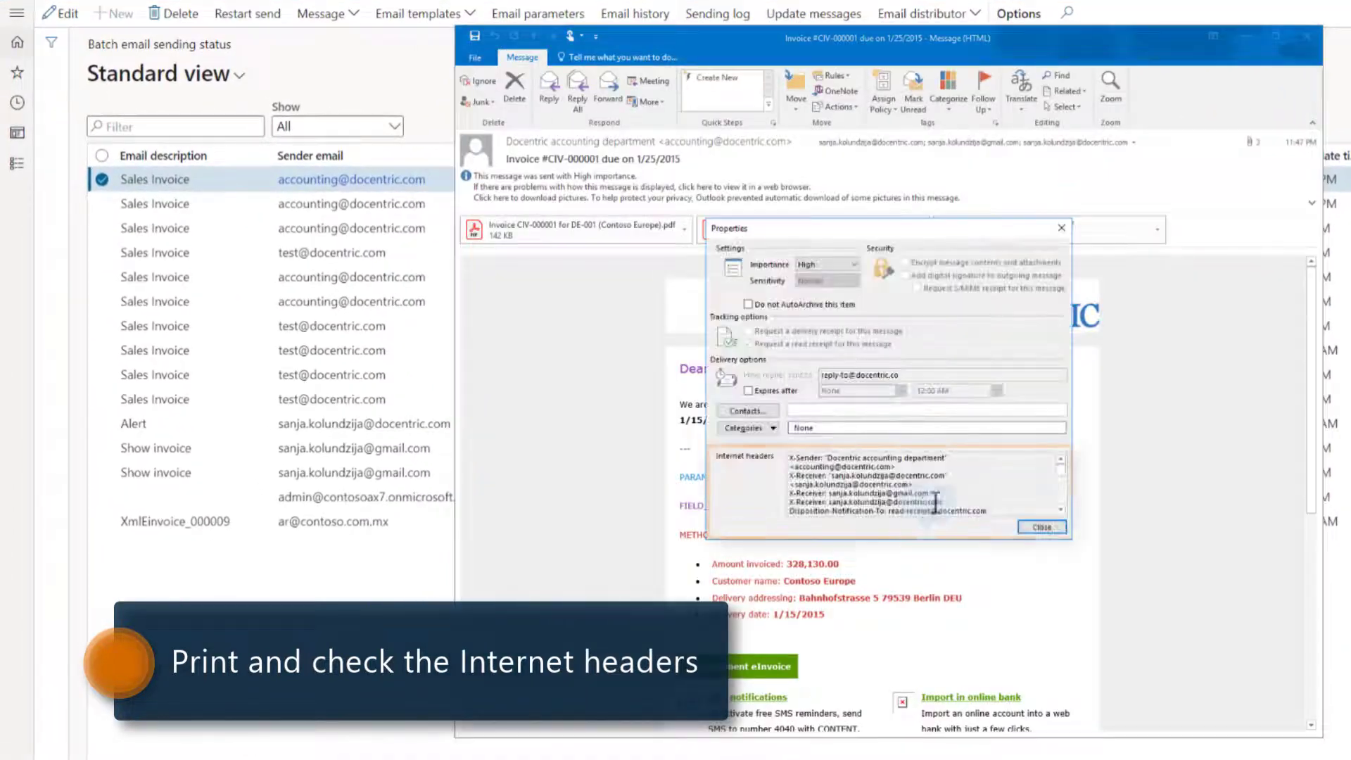
left_click(1062, 512)
left_click(1062, 512)
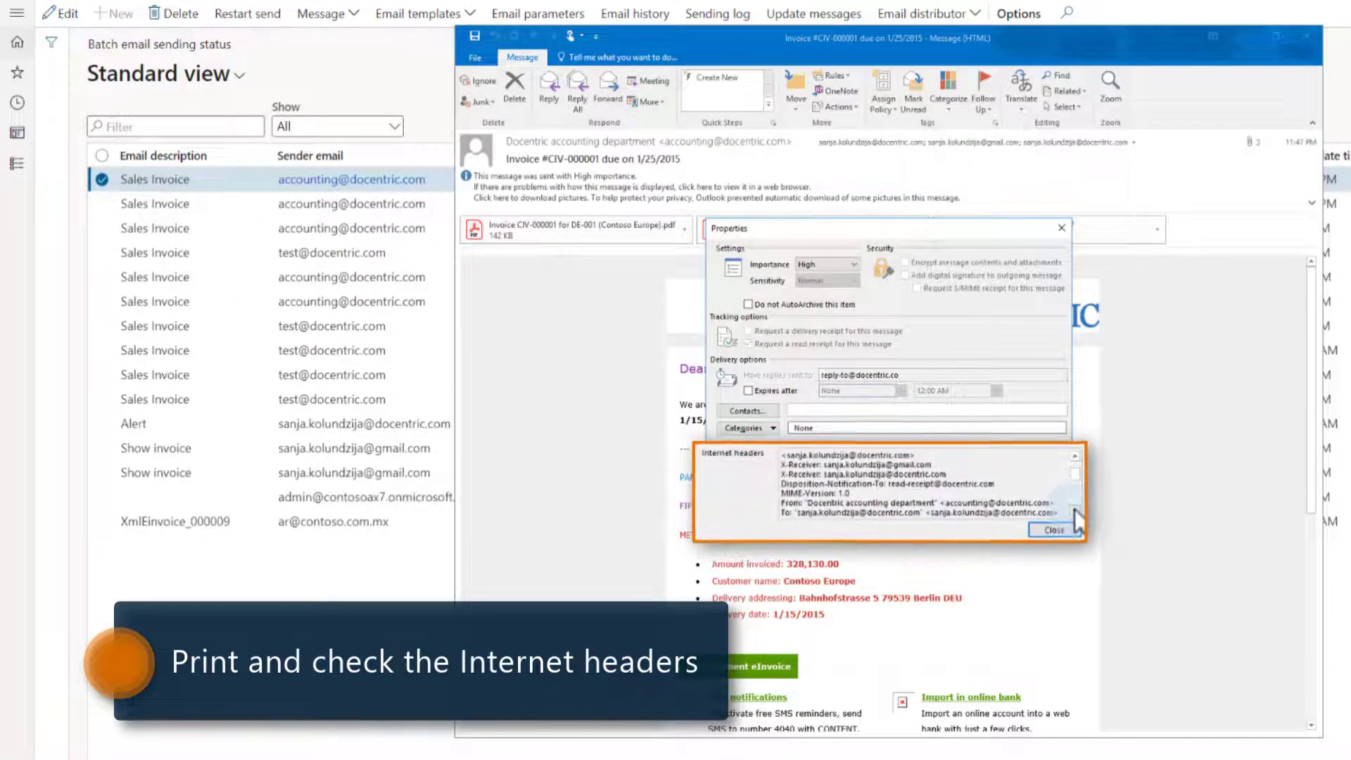
left_click(1063, 512)
left_click_drag(757, 470, 1041, 472)
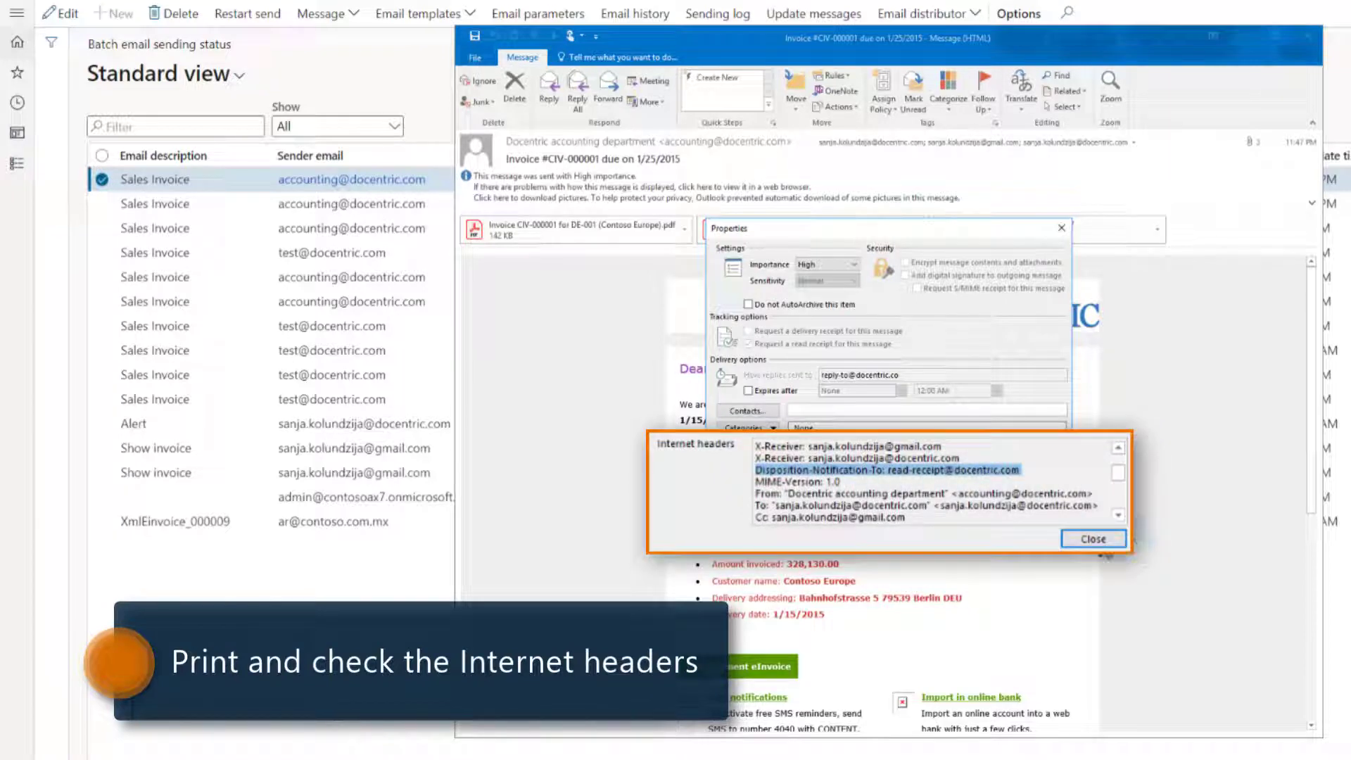
- Select the Reply-To, Priority and Importance header lines, then close the properties and message
left_click(1119, 515)
left_click(1118, 515)
left_click(1118, 515)
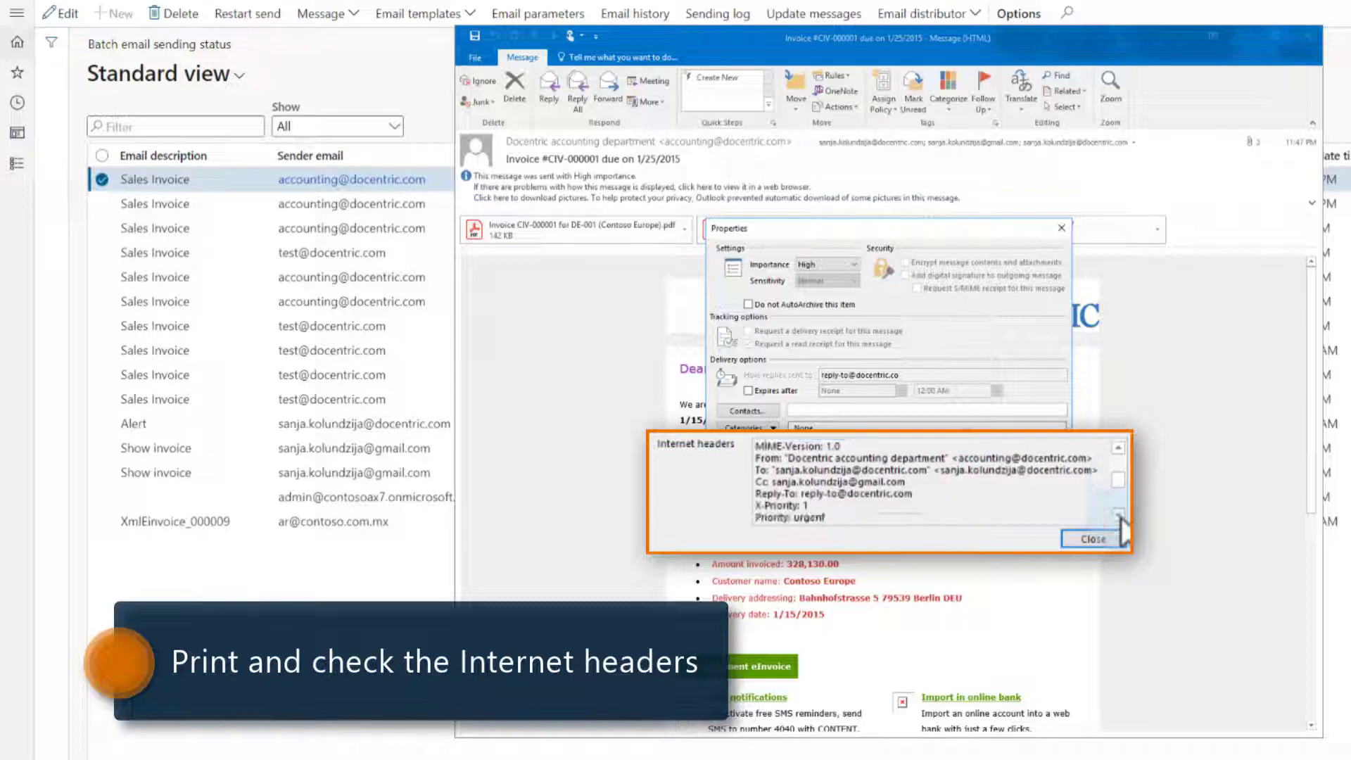
left_click(1119, 515)
left_click_drag(923, 484, 746, 488)
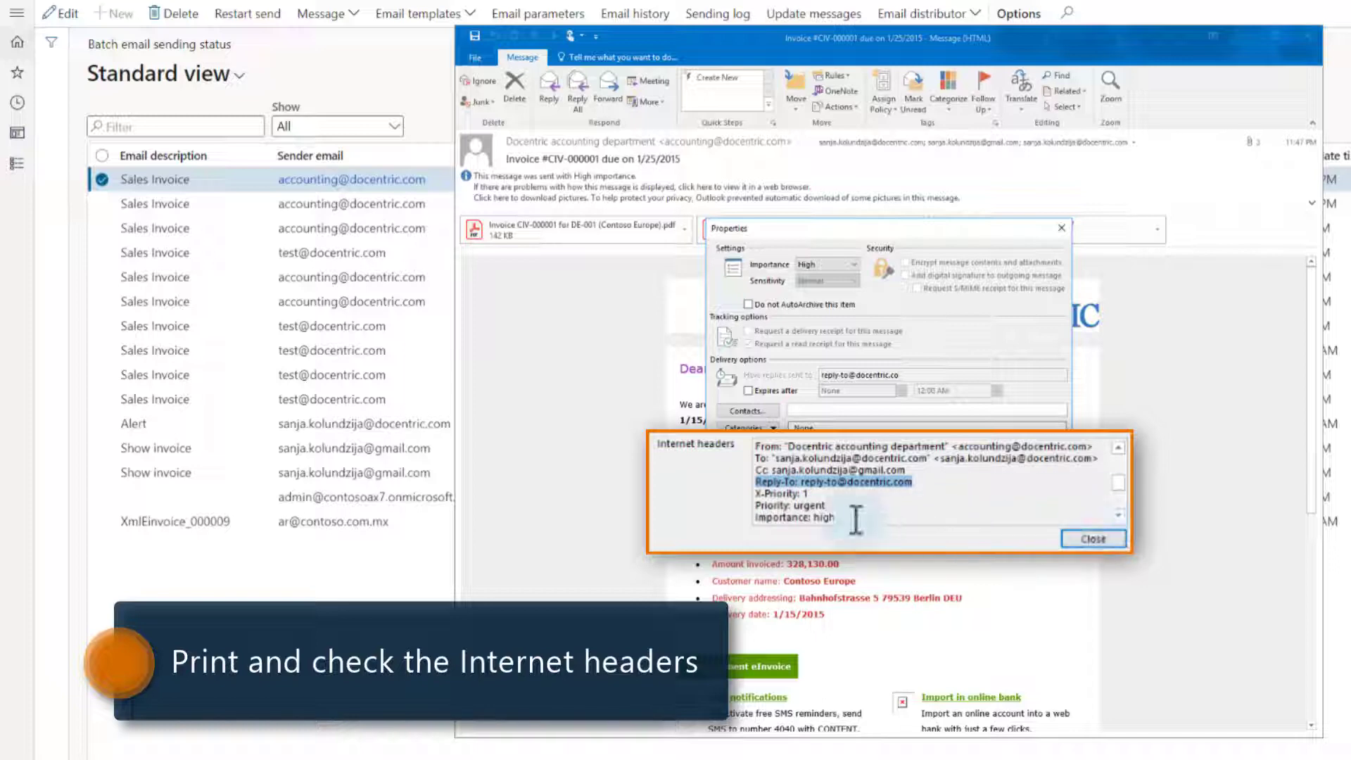
left_click_drag(839, 519, 754, 505)
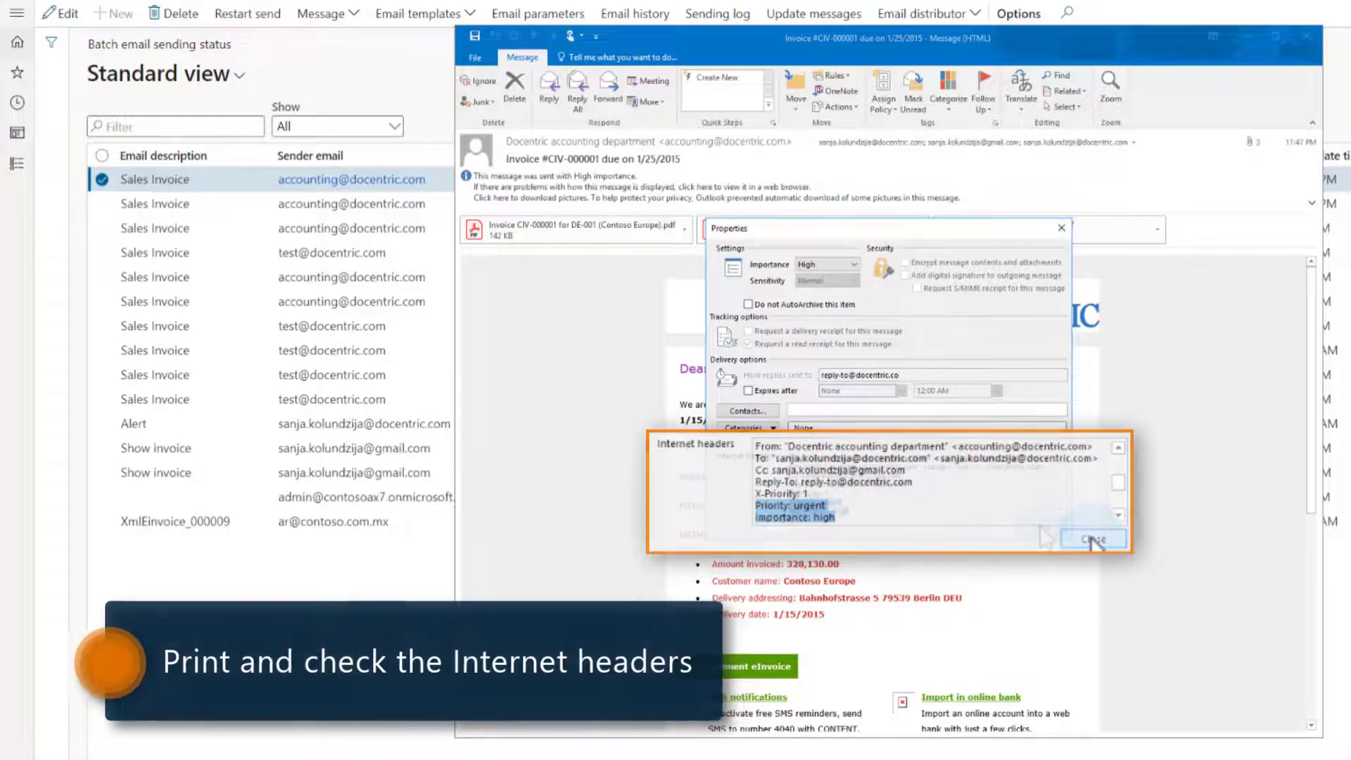
left_click(1039, 524)
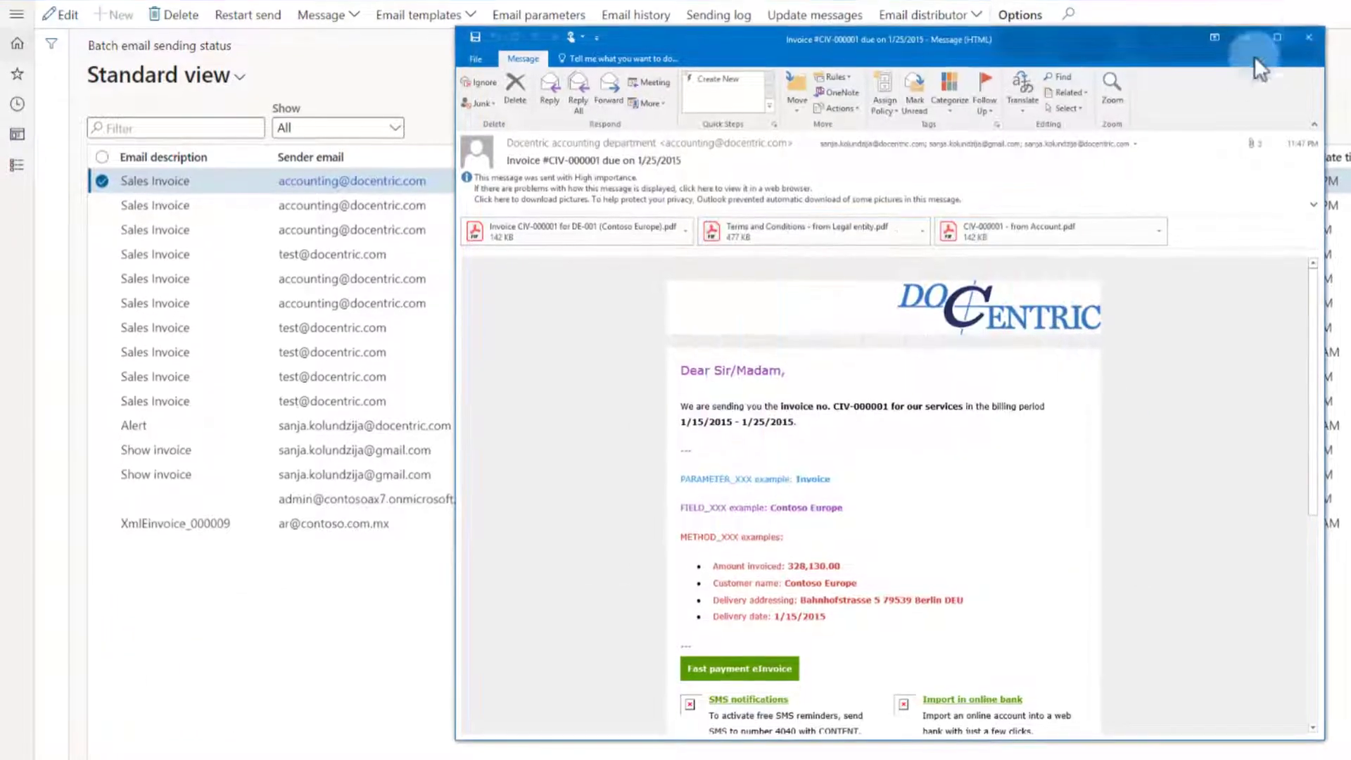
left_click(1312, 39)
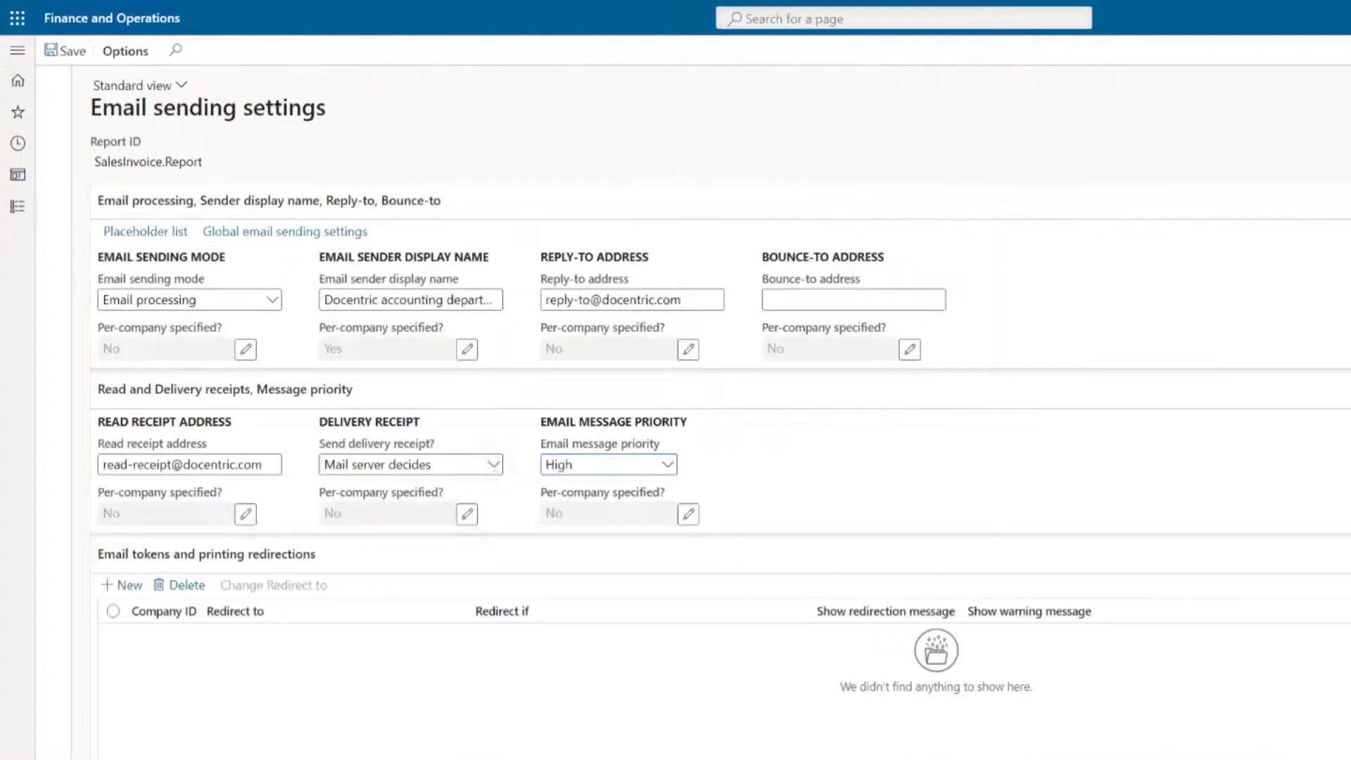
left_click(493, 465)
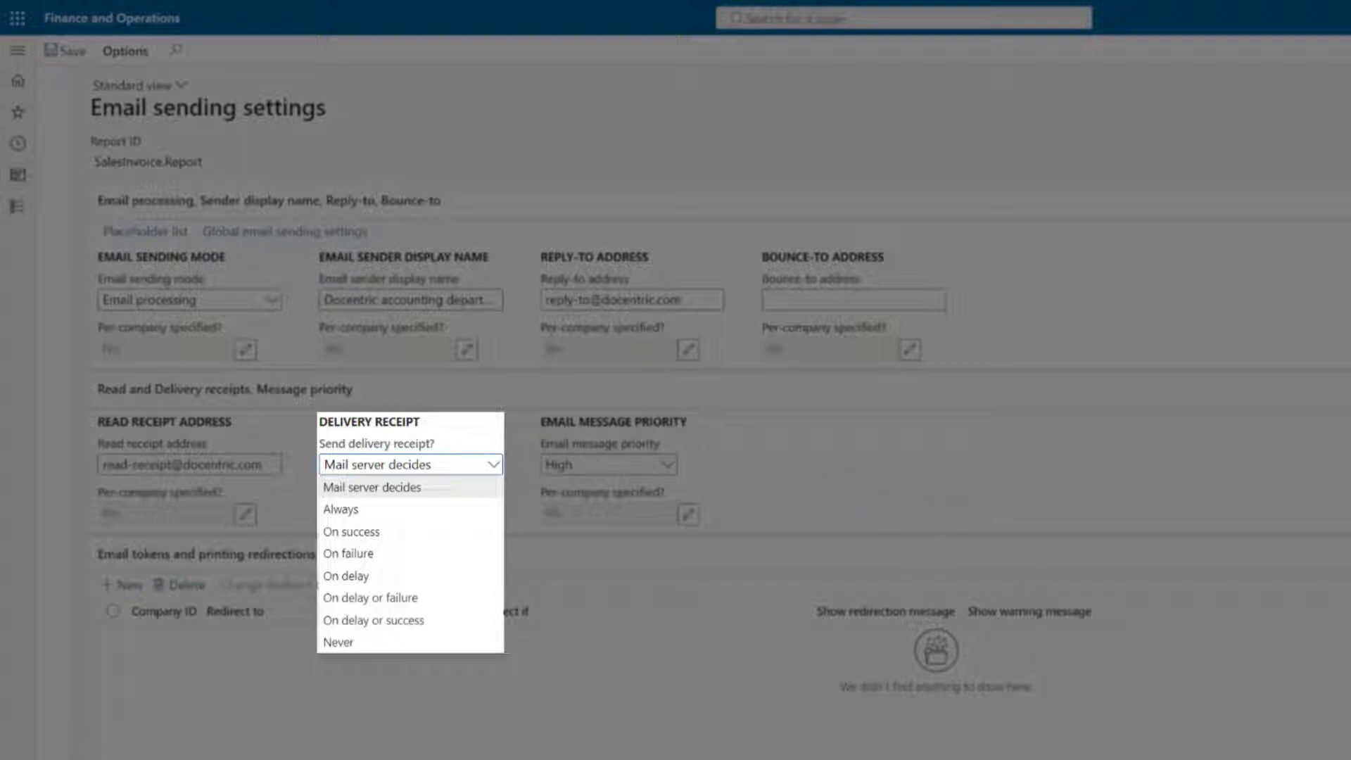
key("Escape")
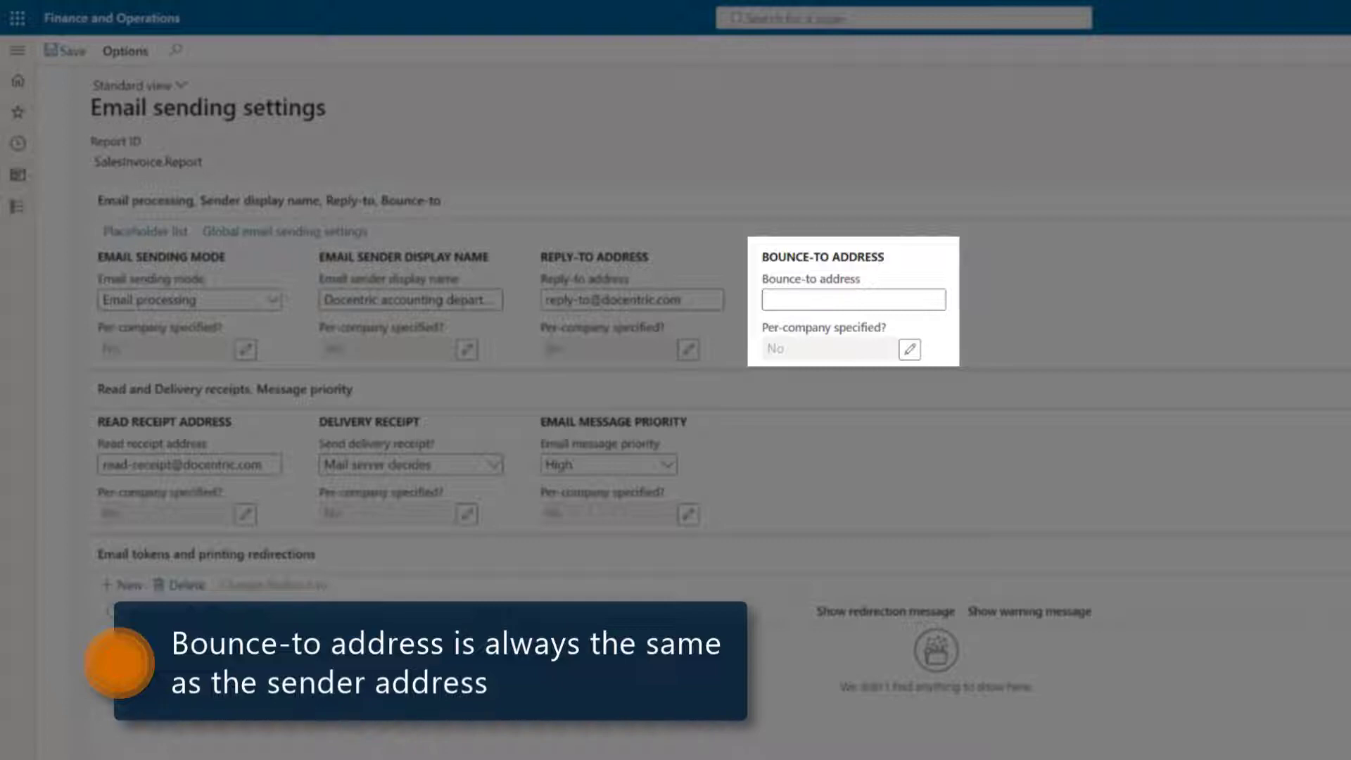
- Enter the bounce-to address and reprint invoice CIV-000001 with print management
left_click(899, 302)
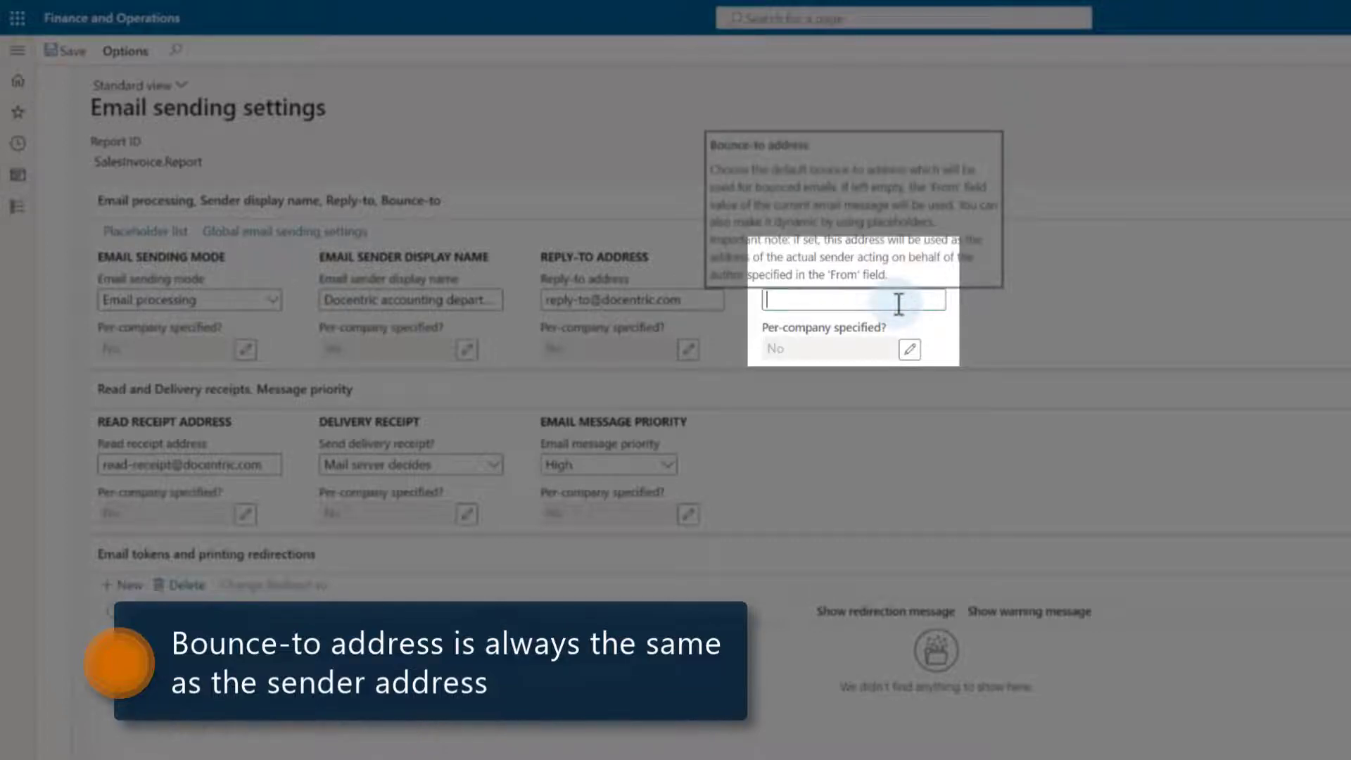
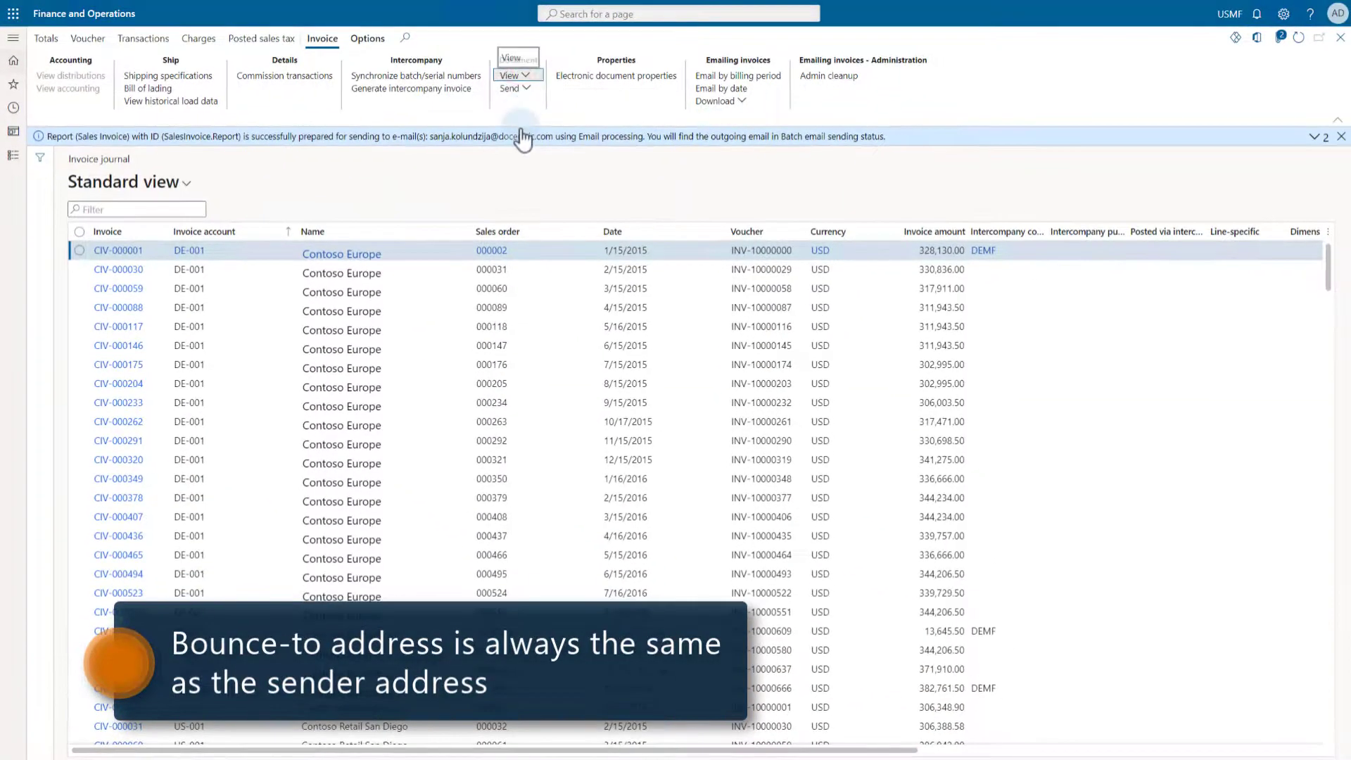
left_click(511, 75)
left_click(524, 152)
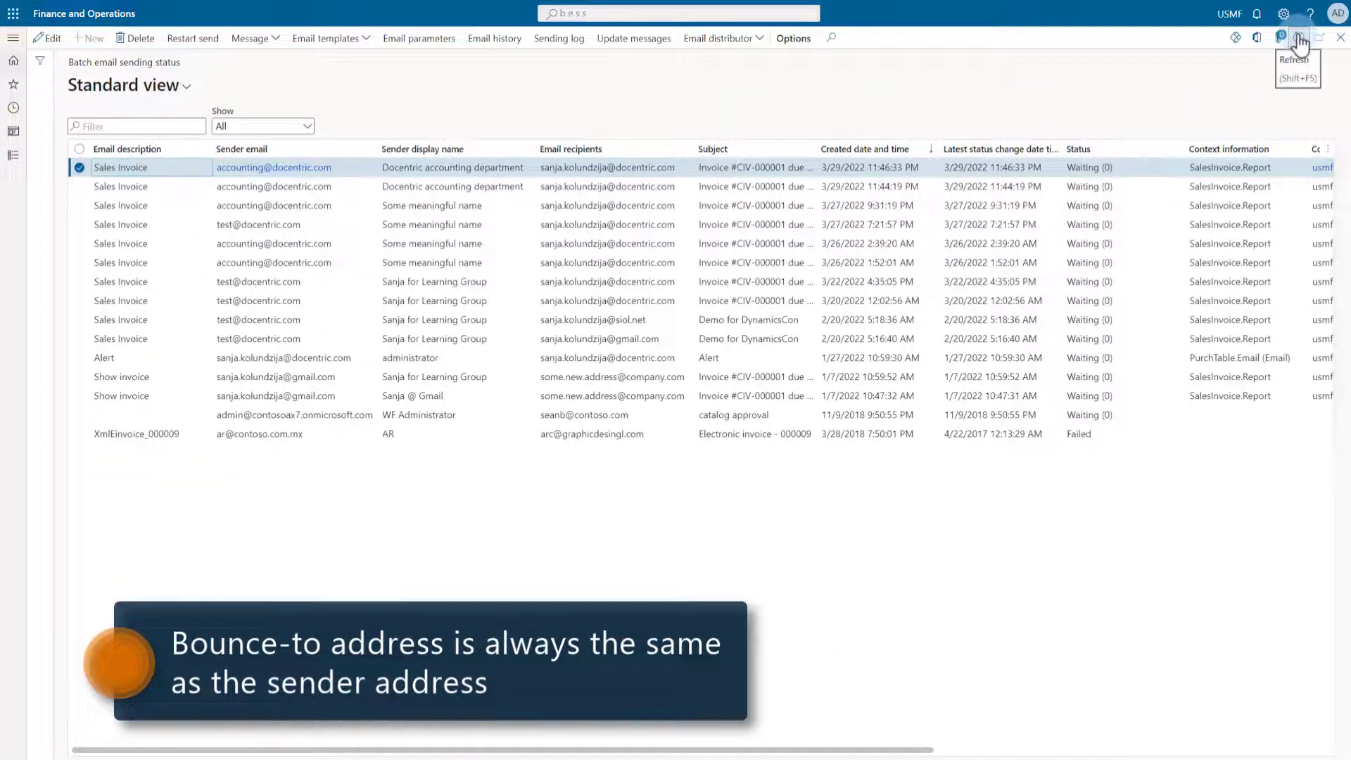
- Refresh Batch email sending status, then download, keep and open the newest queued email
left_click(1298, 44)
left_click(493, 166)
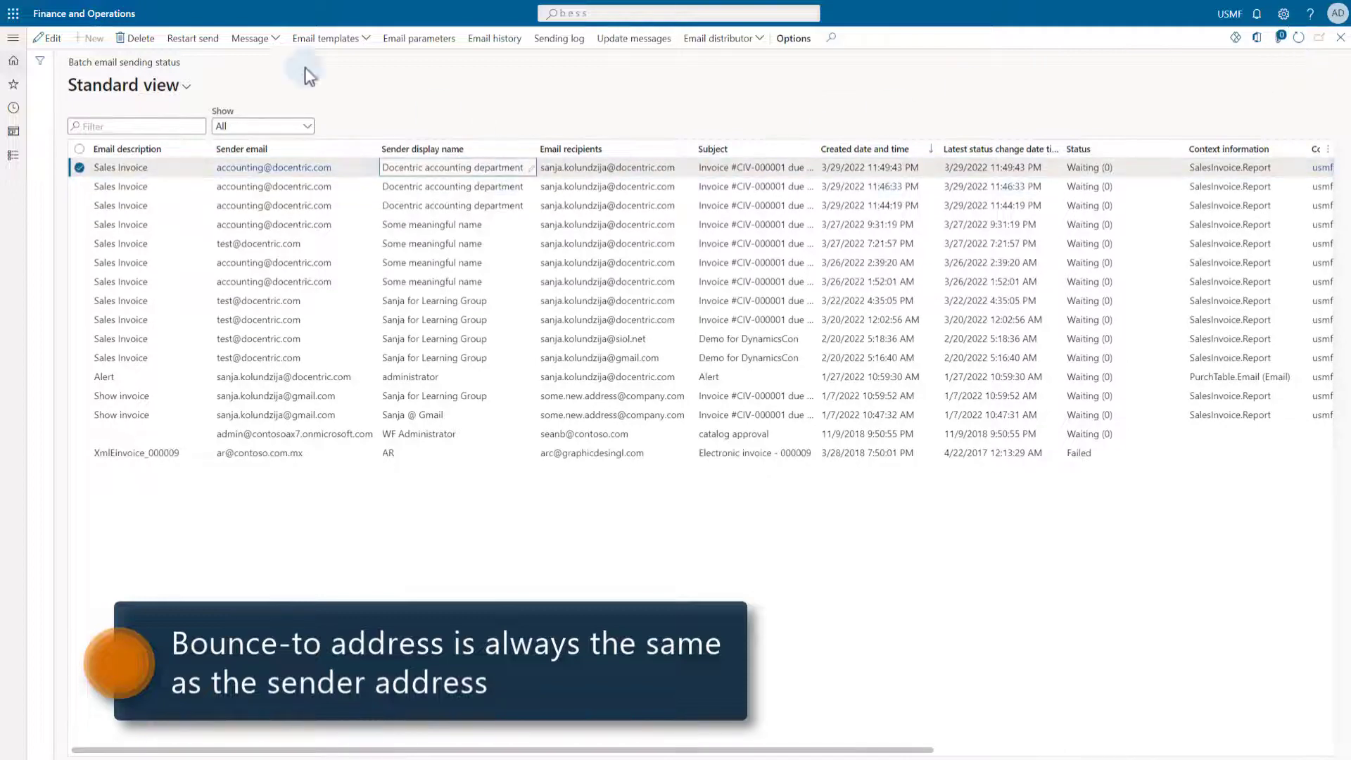
left_click(256, 39)
left_click(271, 78)
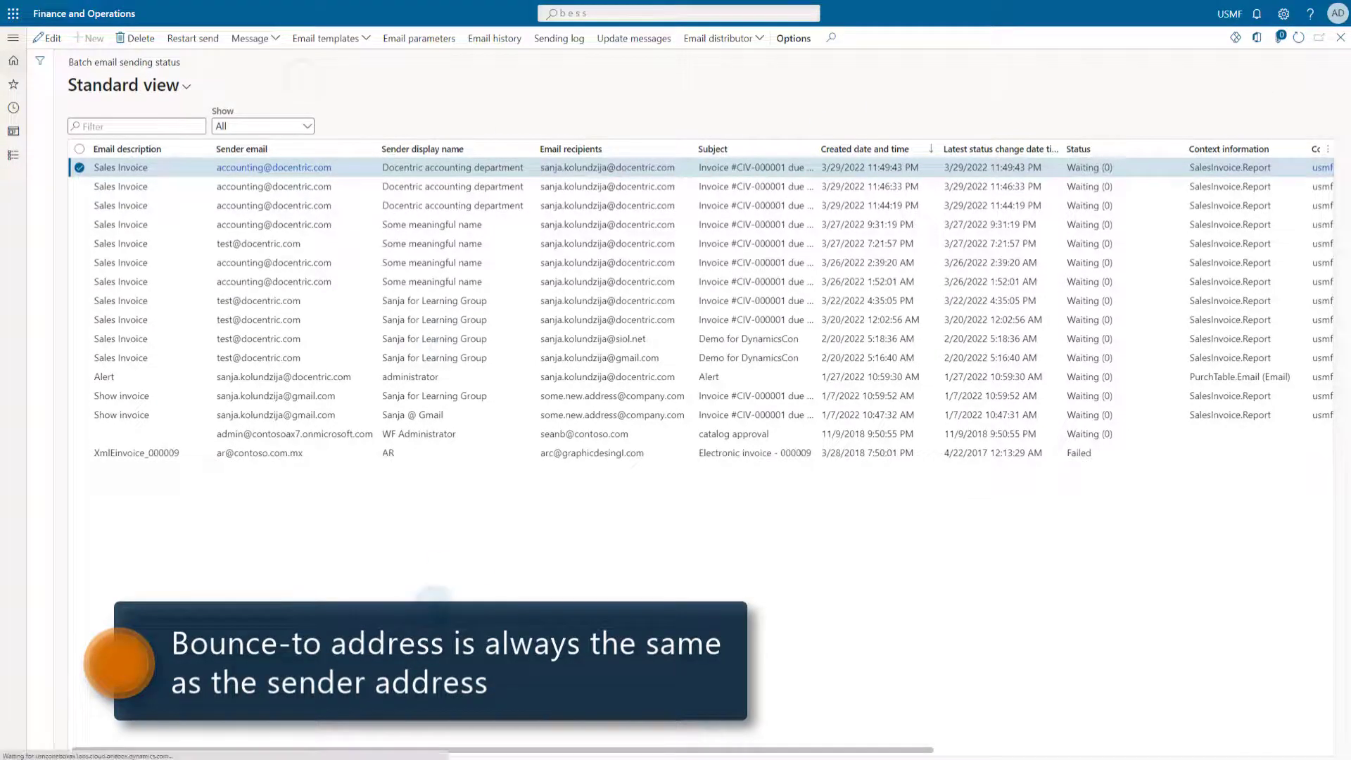
left_click(198, 746)
left_click(60, 746)
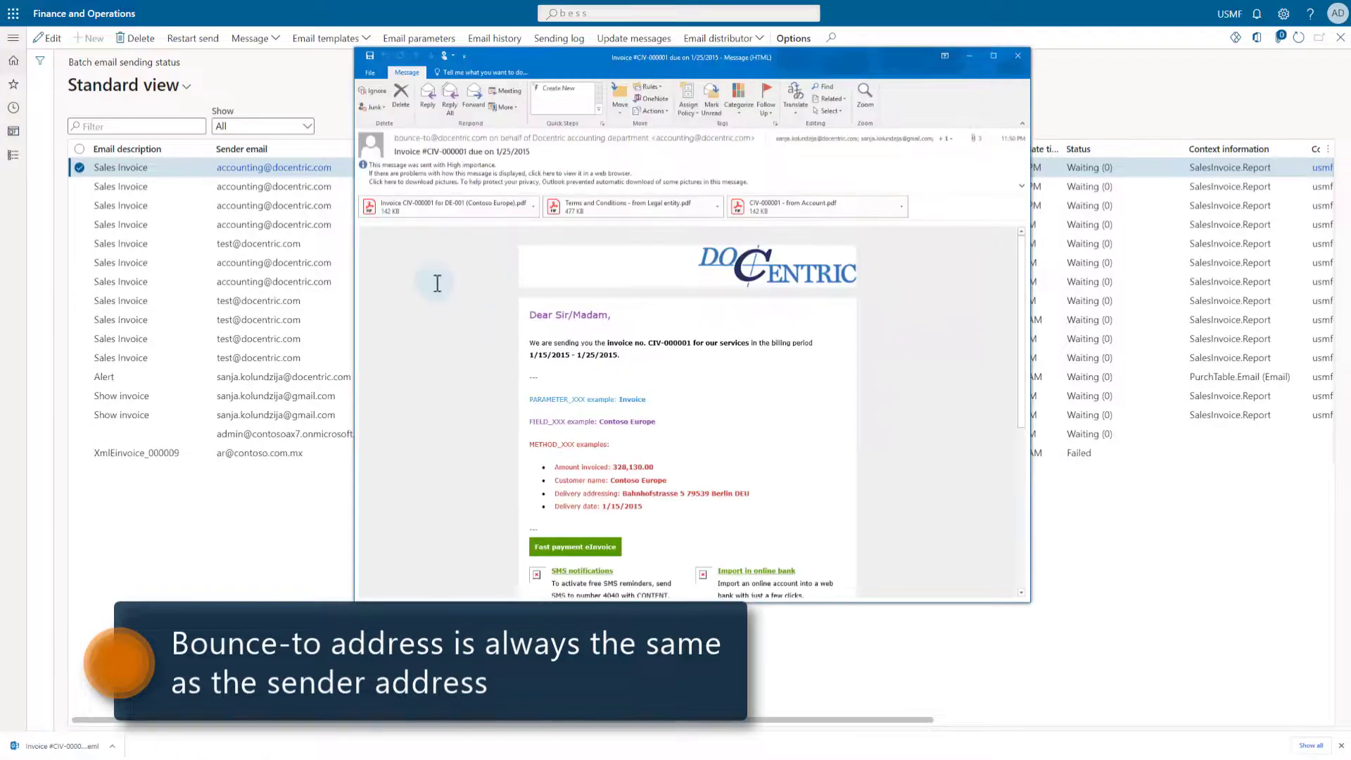
- Show the internet headers and select the X-Sender, Sender and From lines
left_click(369, 73)
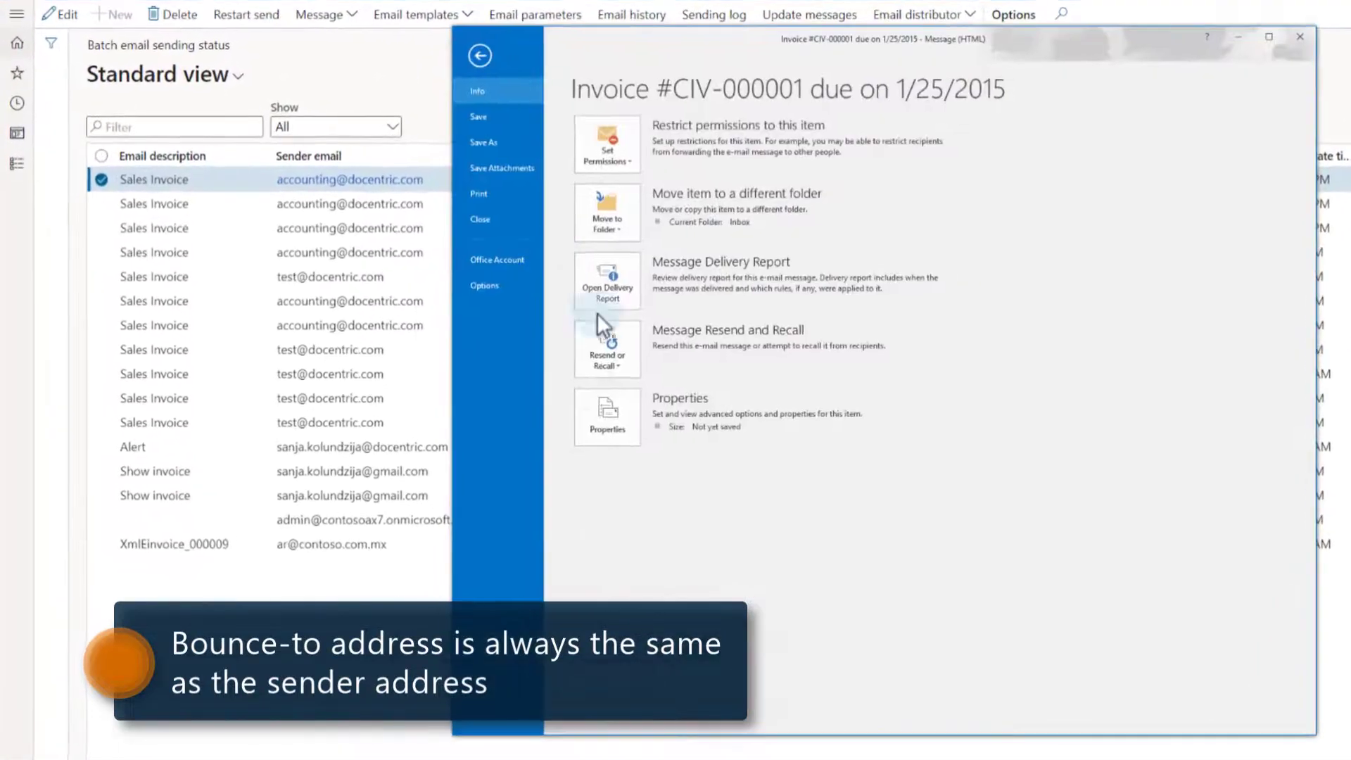
left_click(604, 415)
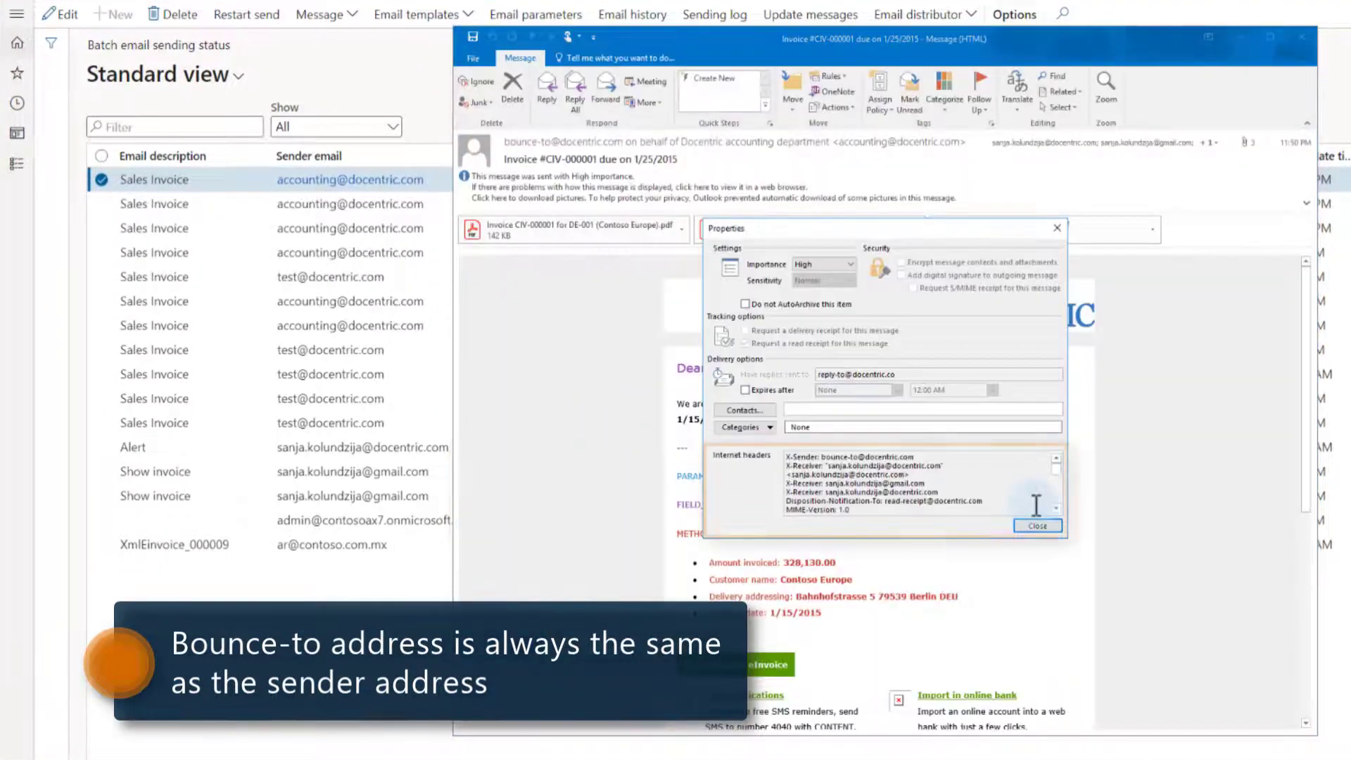
left_click_drag(918, 456, 784, 457)
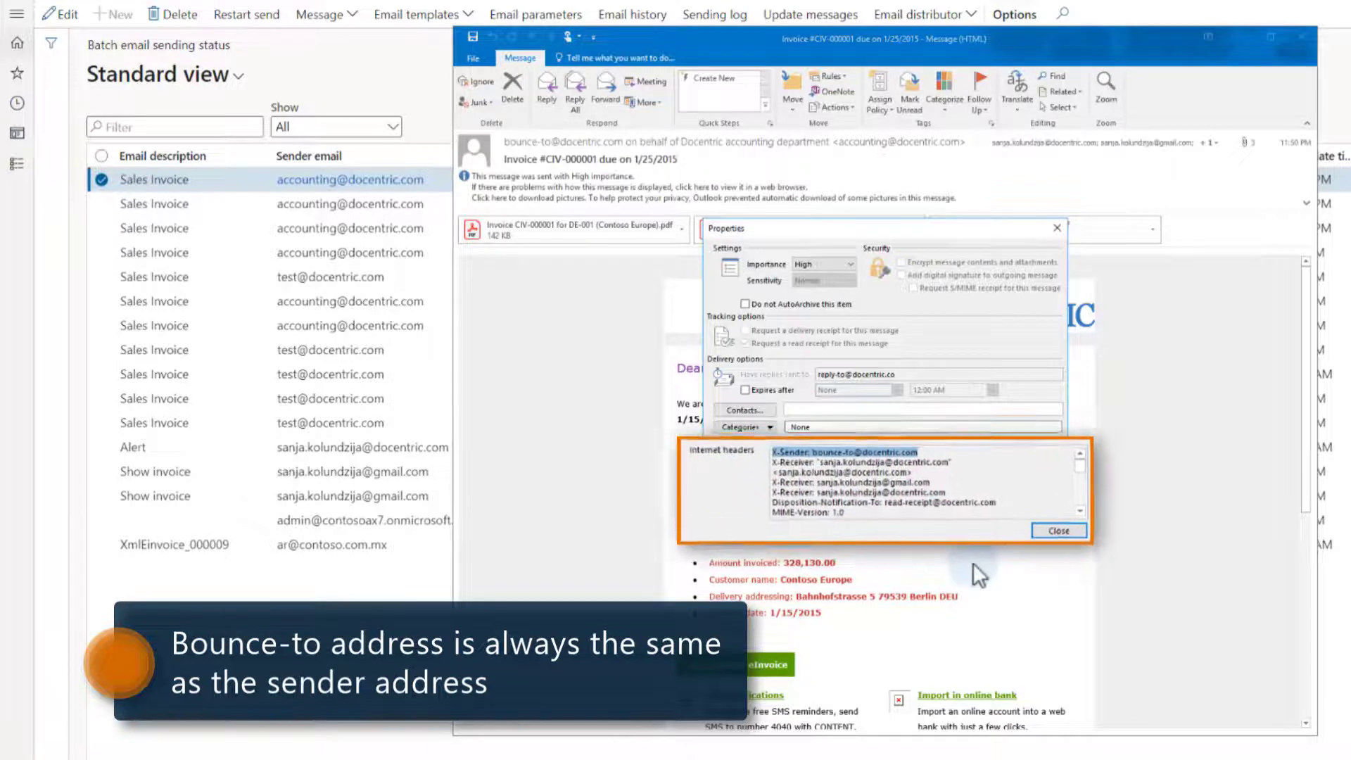
scroll(1110, 515, "down", 5)
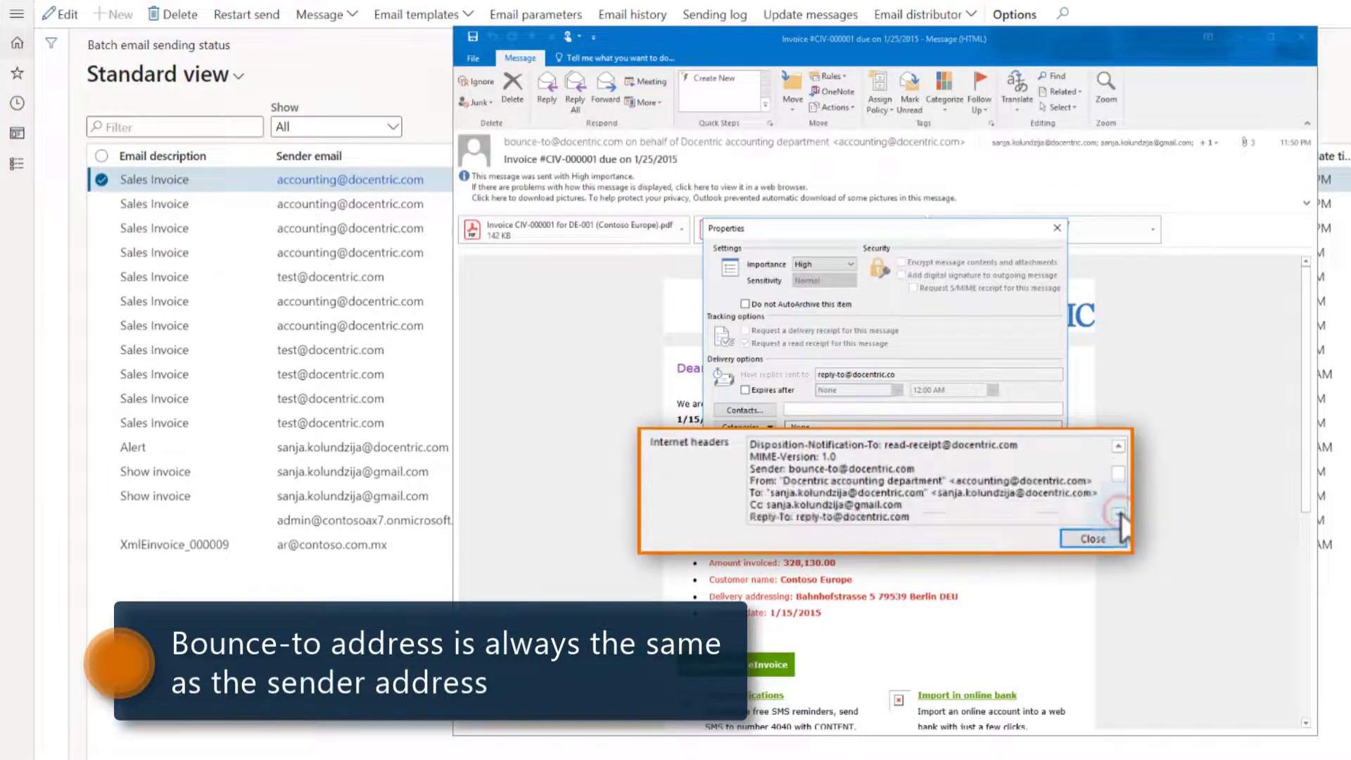
left_click_drag(753, 468, 1119, 482)
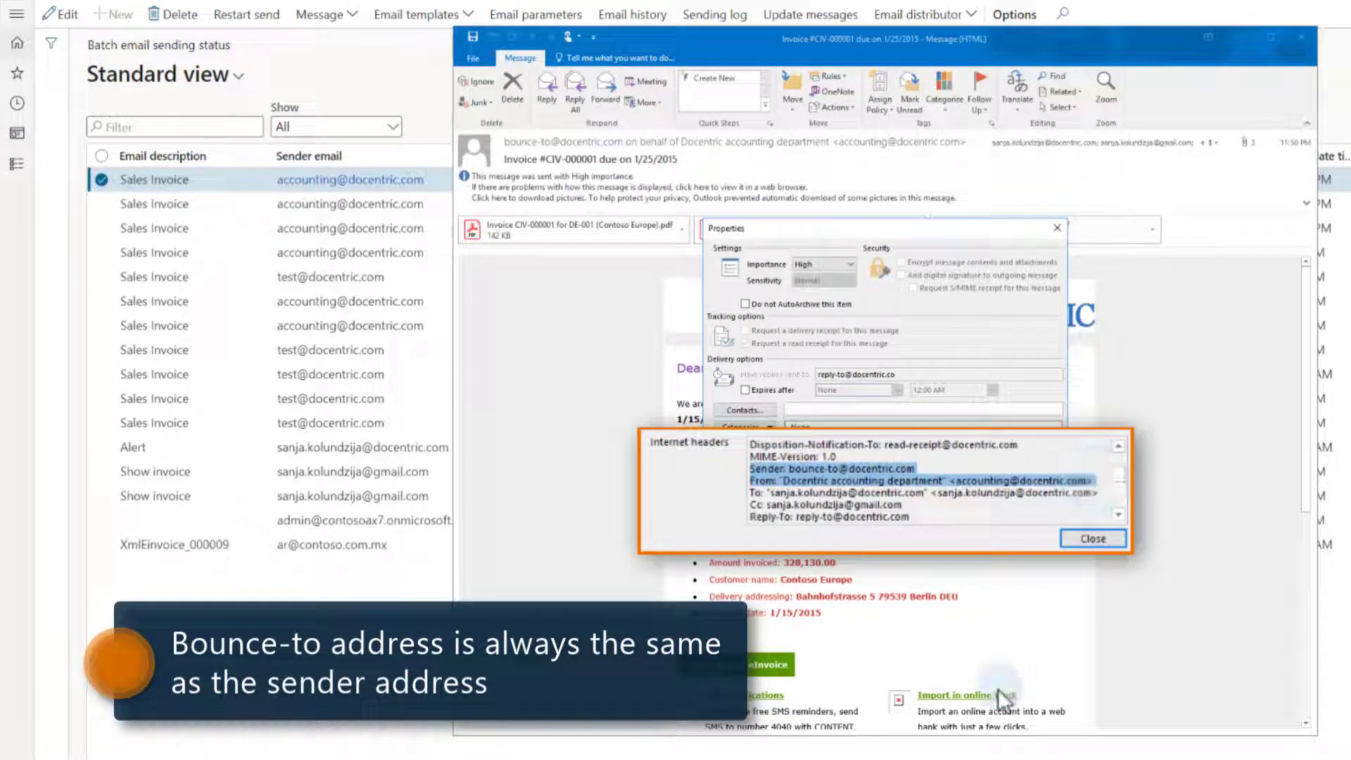